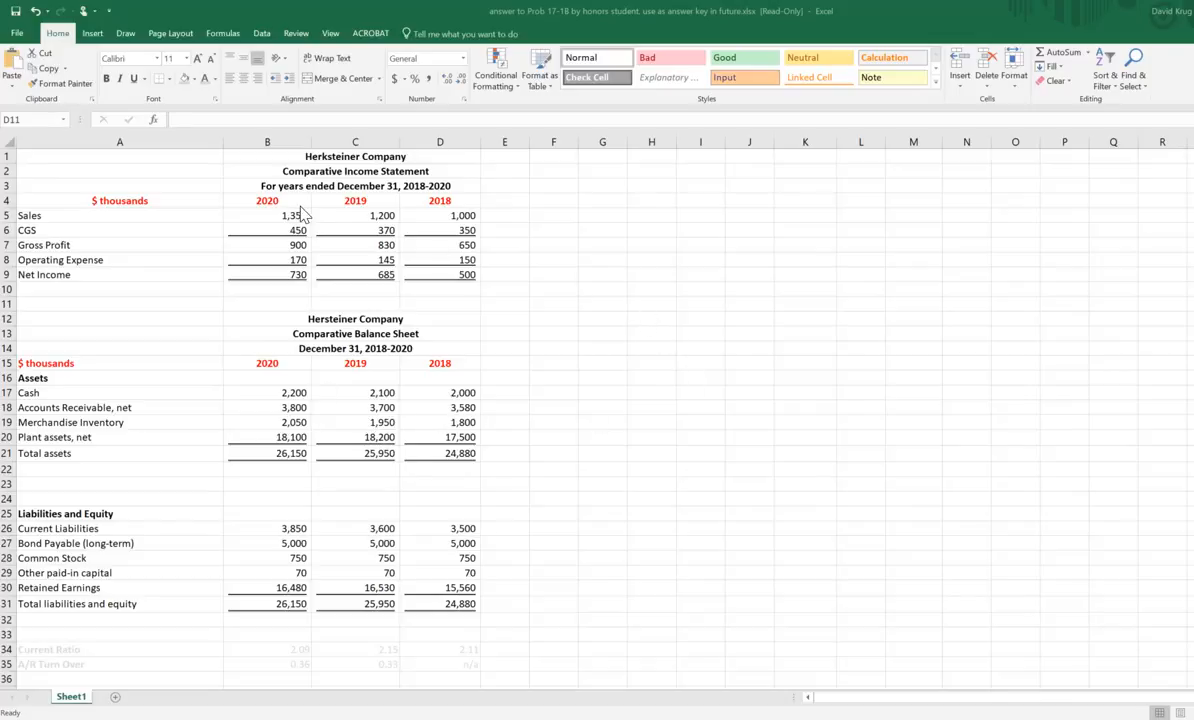
Step: Examine the comparative income statement and balance sheet, going through the 2020, 2019 and 2018 columns
click(545, 244)
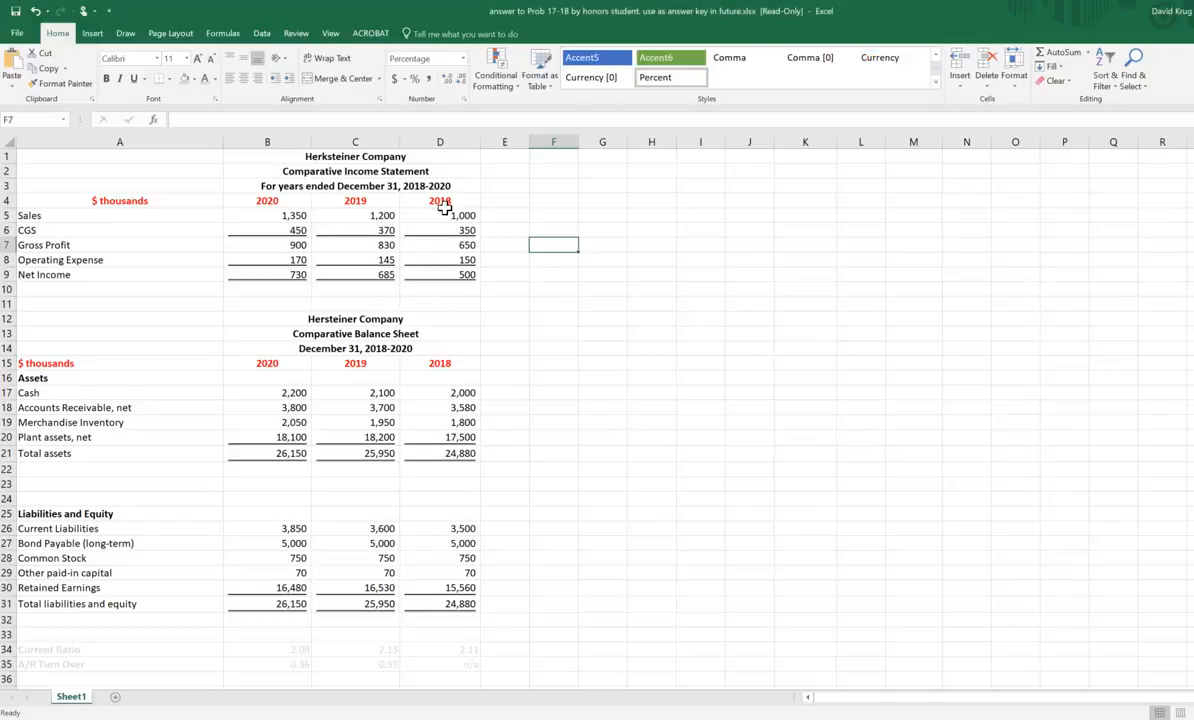
click(510, 243)
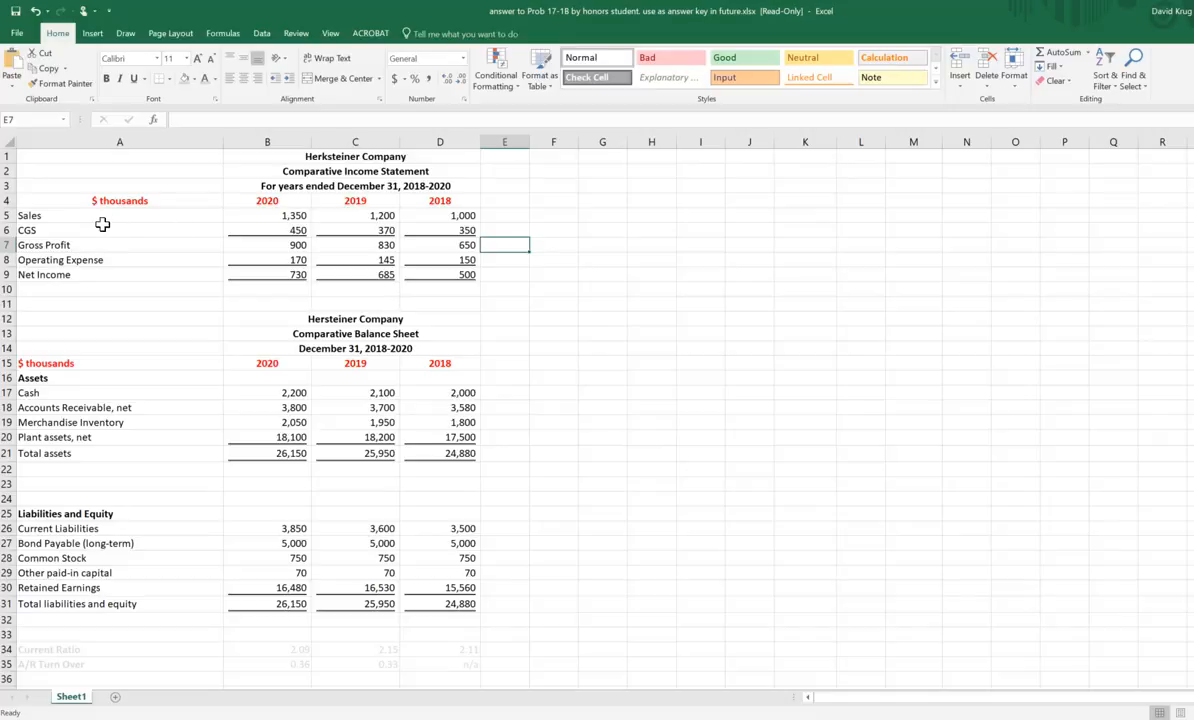
drag(87, 217, 443, 287)
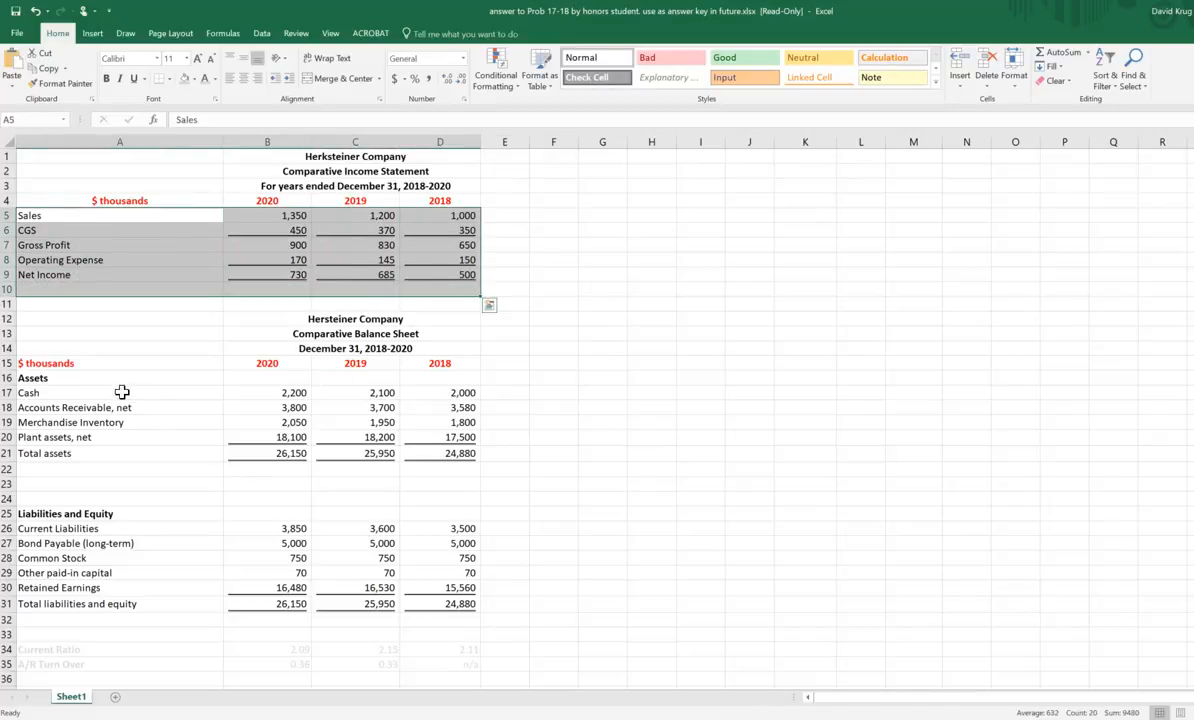
drag(95, 379, 470, 625)
click(595, 453)
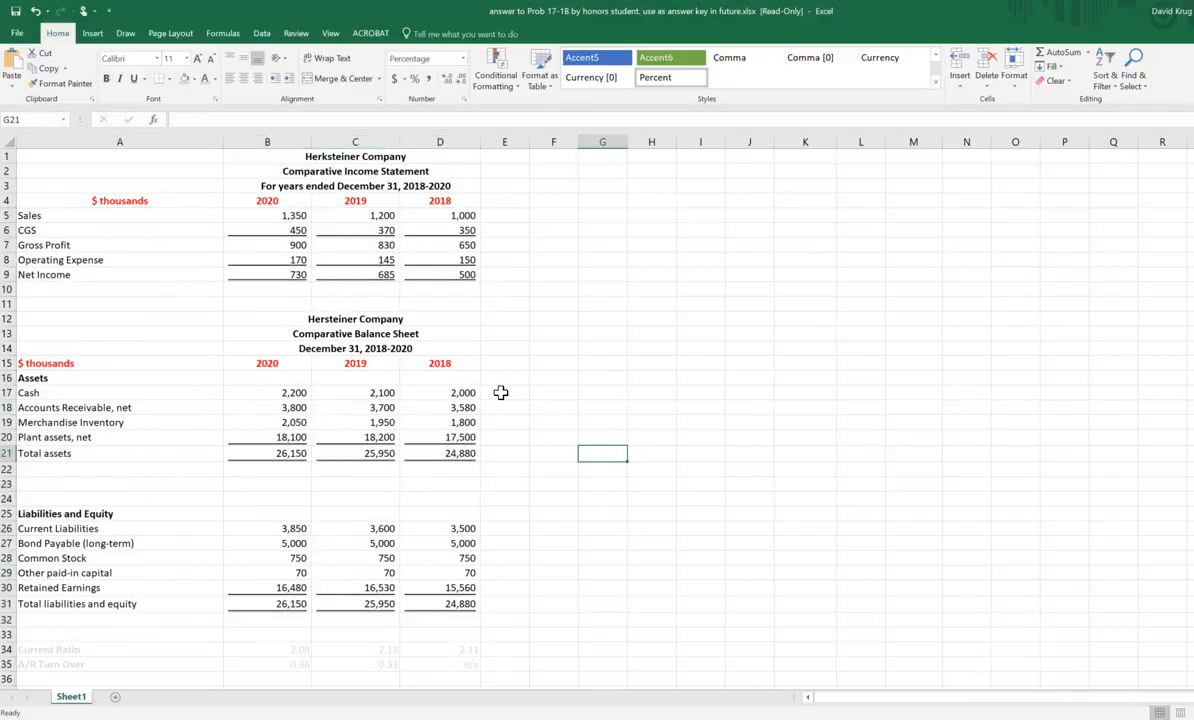
drag(263, 161, 263, 612)
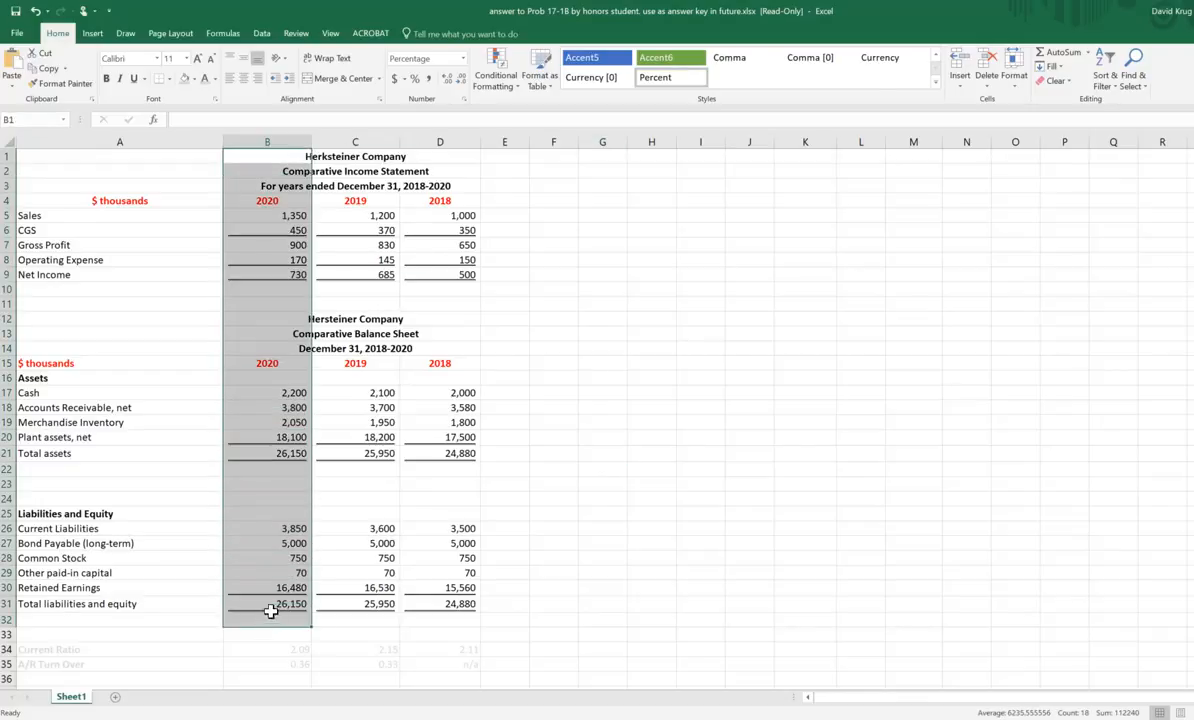
drag(372, 156, 384, 588)
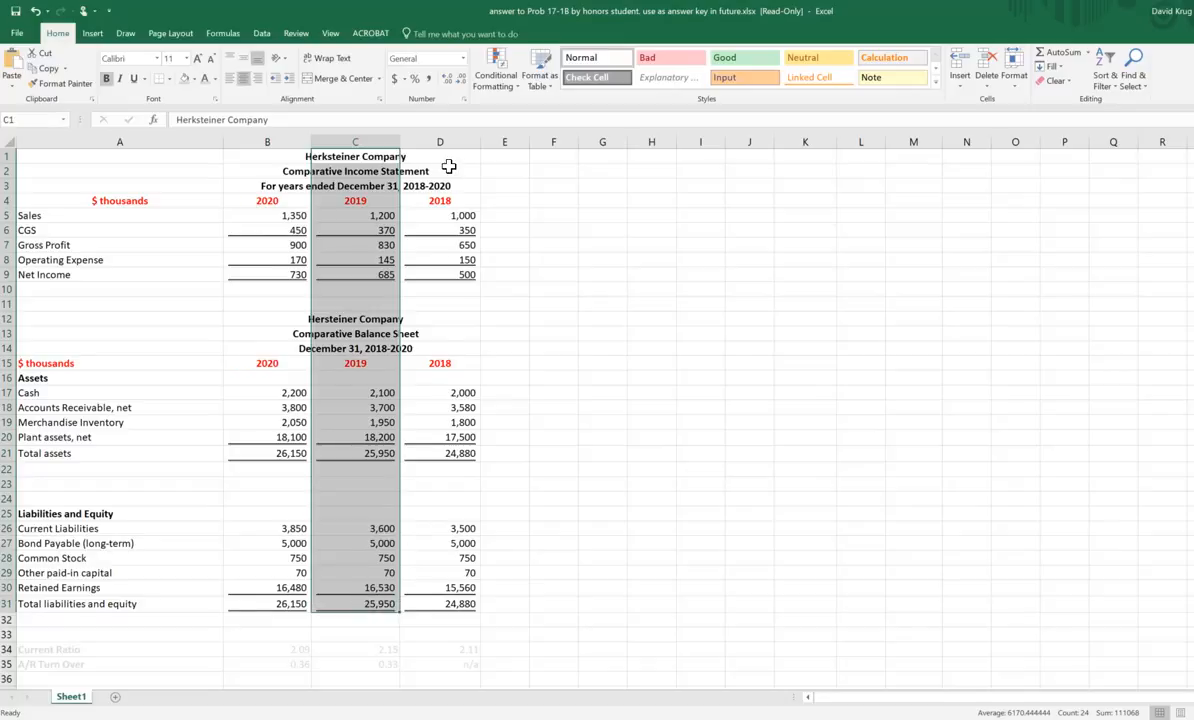
drag(445, 157, 465, 607)
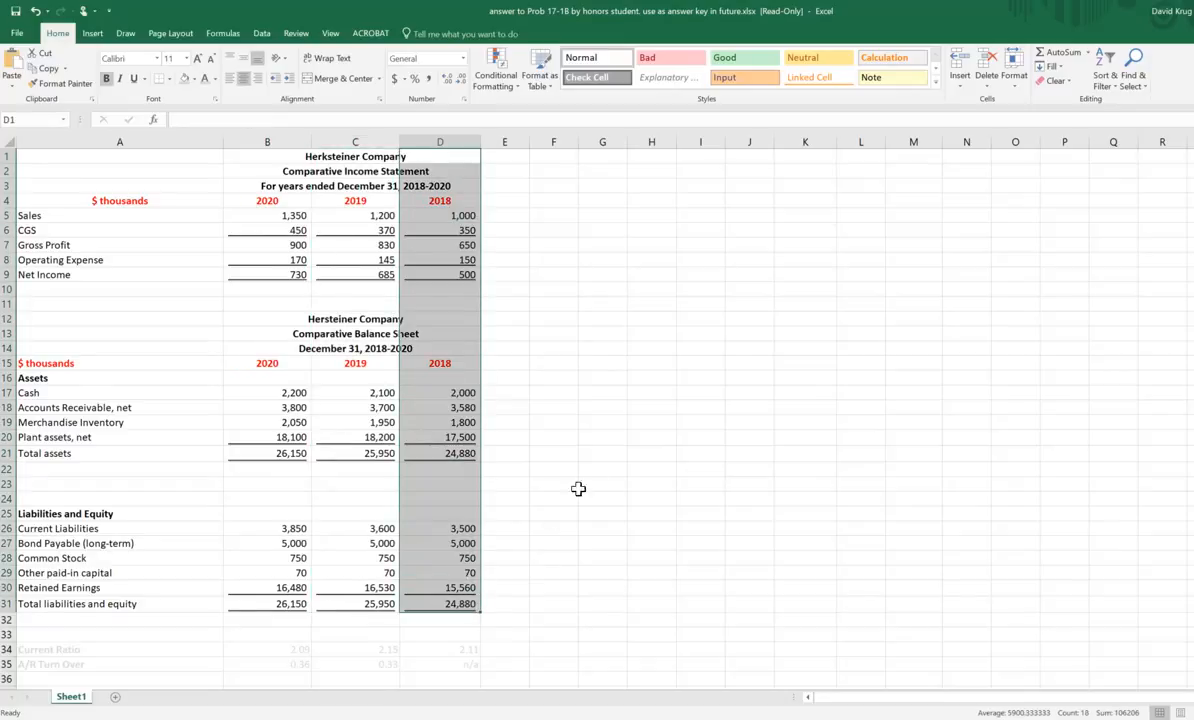
click(585, 420)
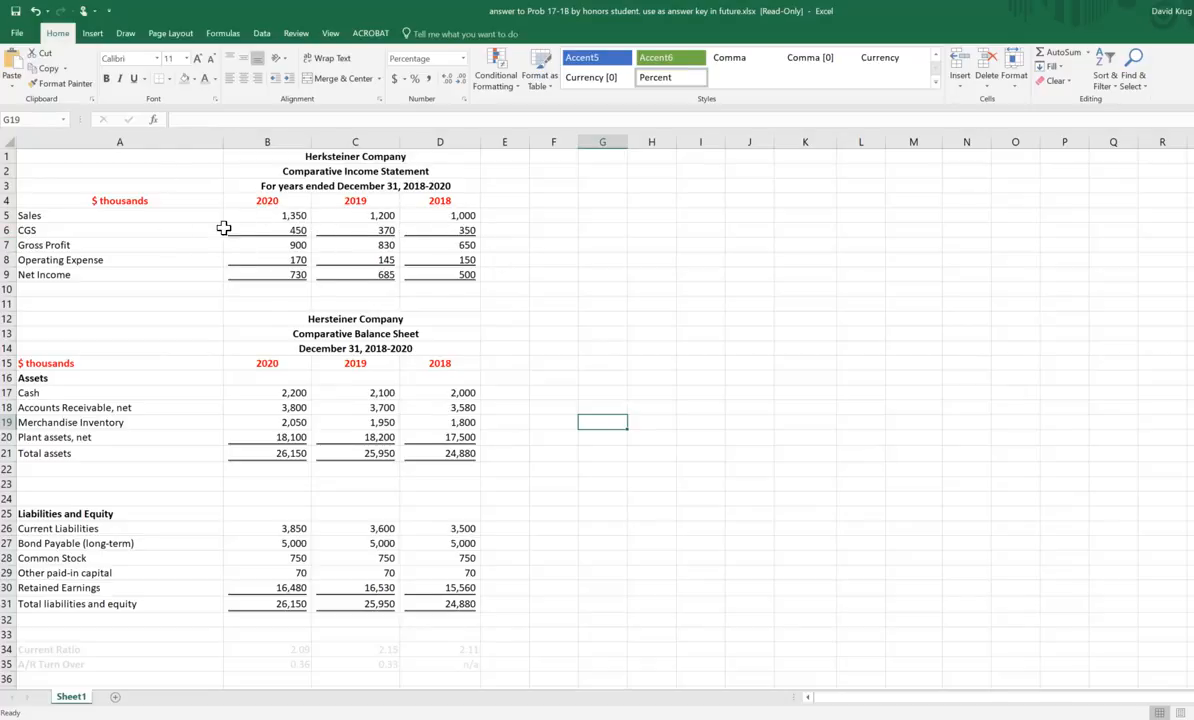
drag(258, 185, 253, 641)
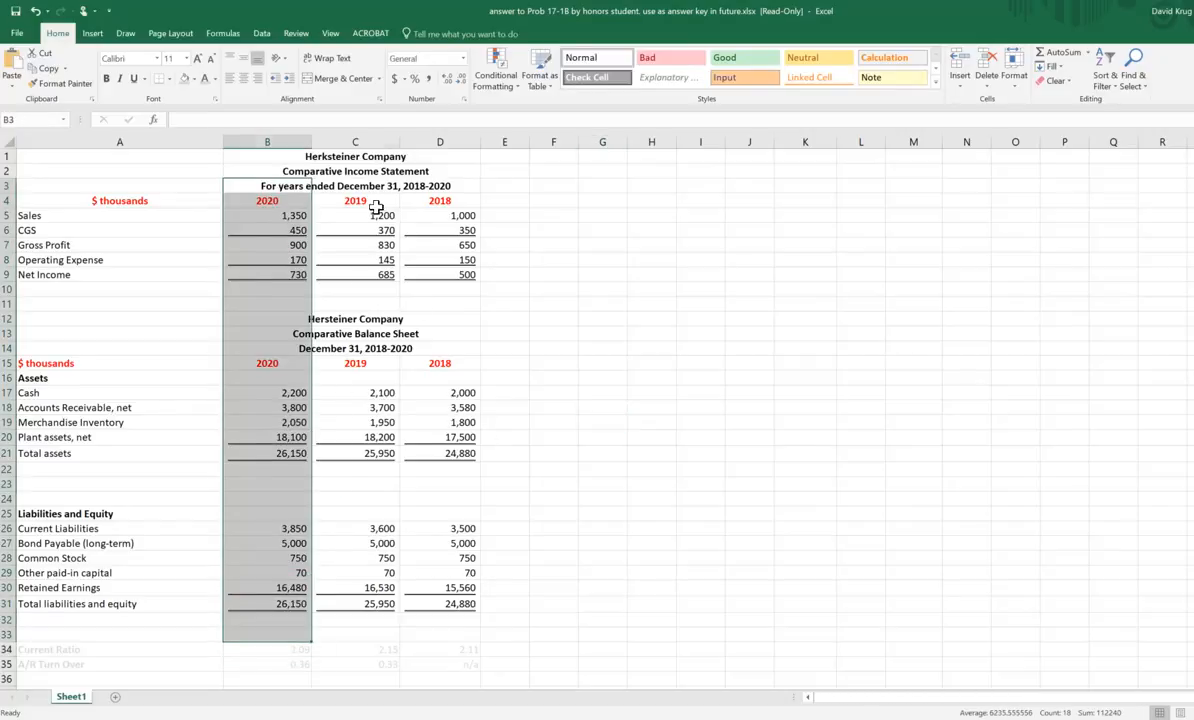
drag(385, 202, 354, 605)
click(685, 392)
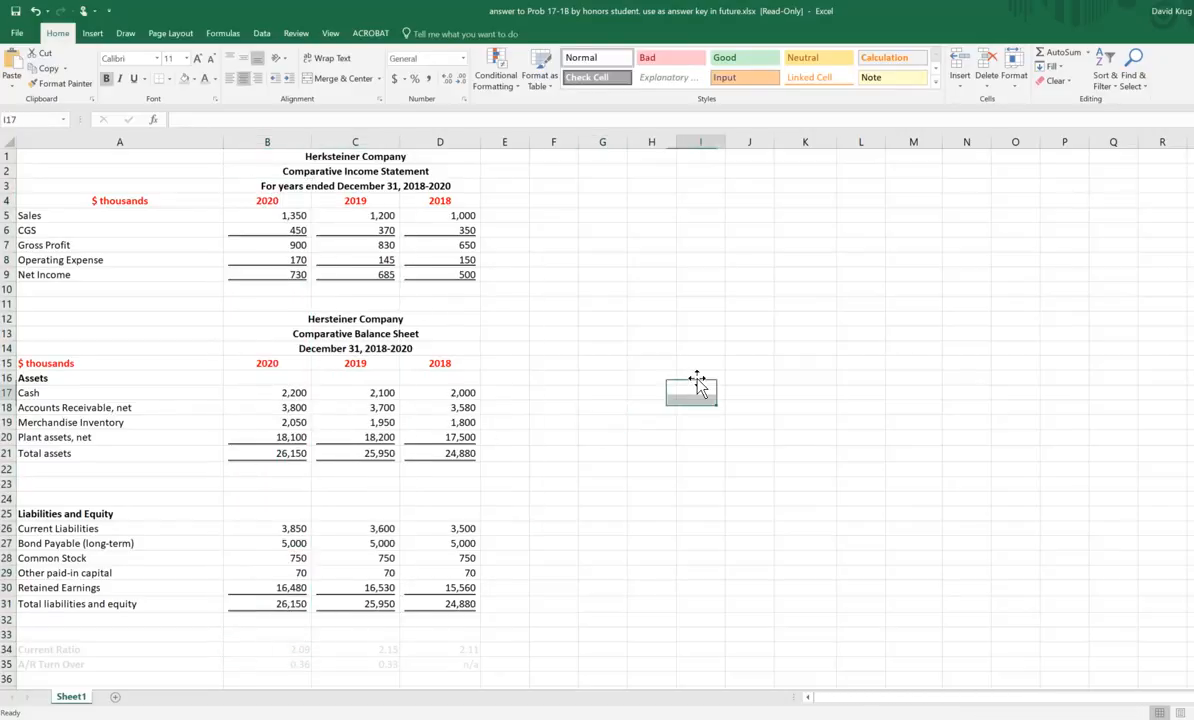
Step: Insert one blank column before the 2019 figures and another before the 2018 figures
click(428, 145)
right_click(430, 147)
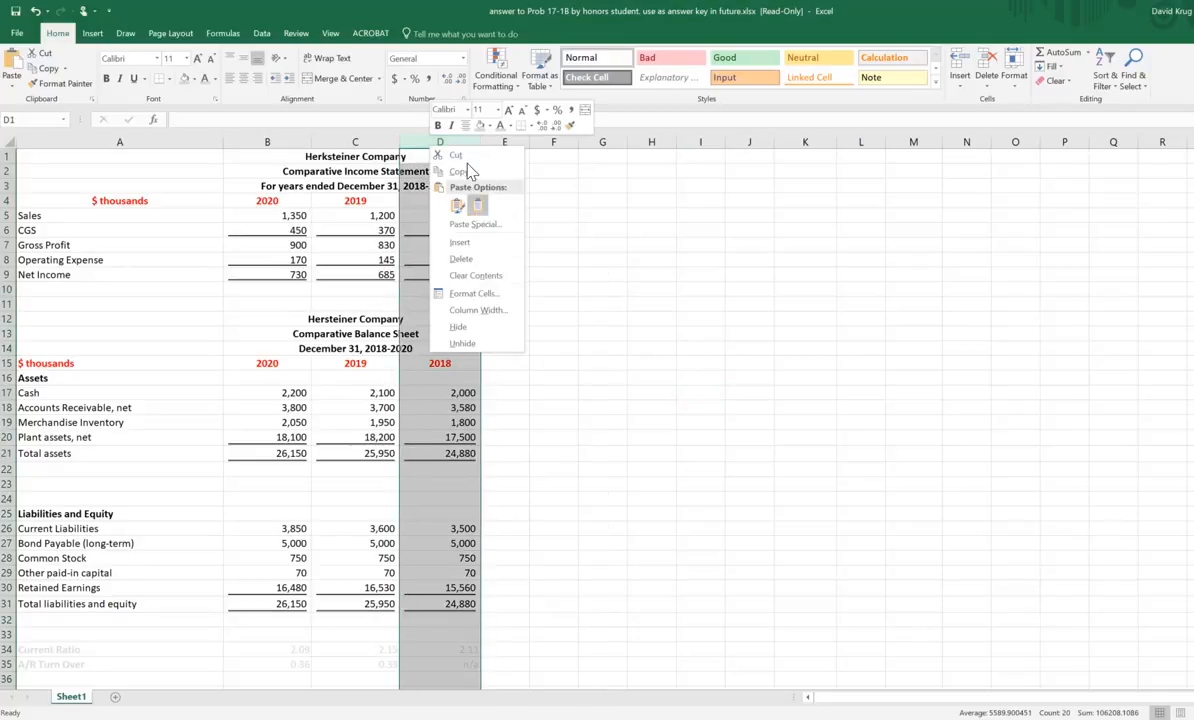
key(Escape)
click(330, 140)
right_click(333, 143)
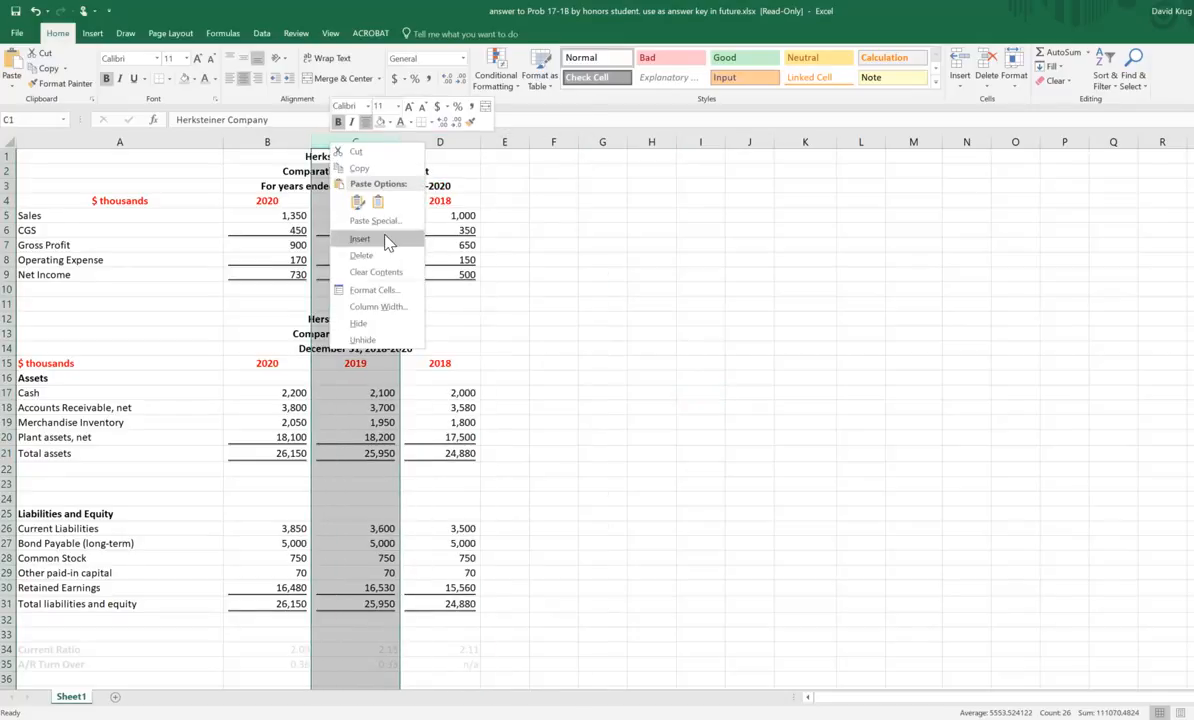
click(380, 248)
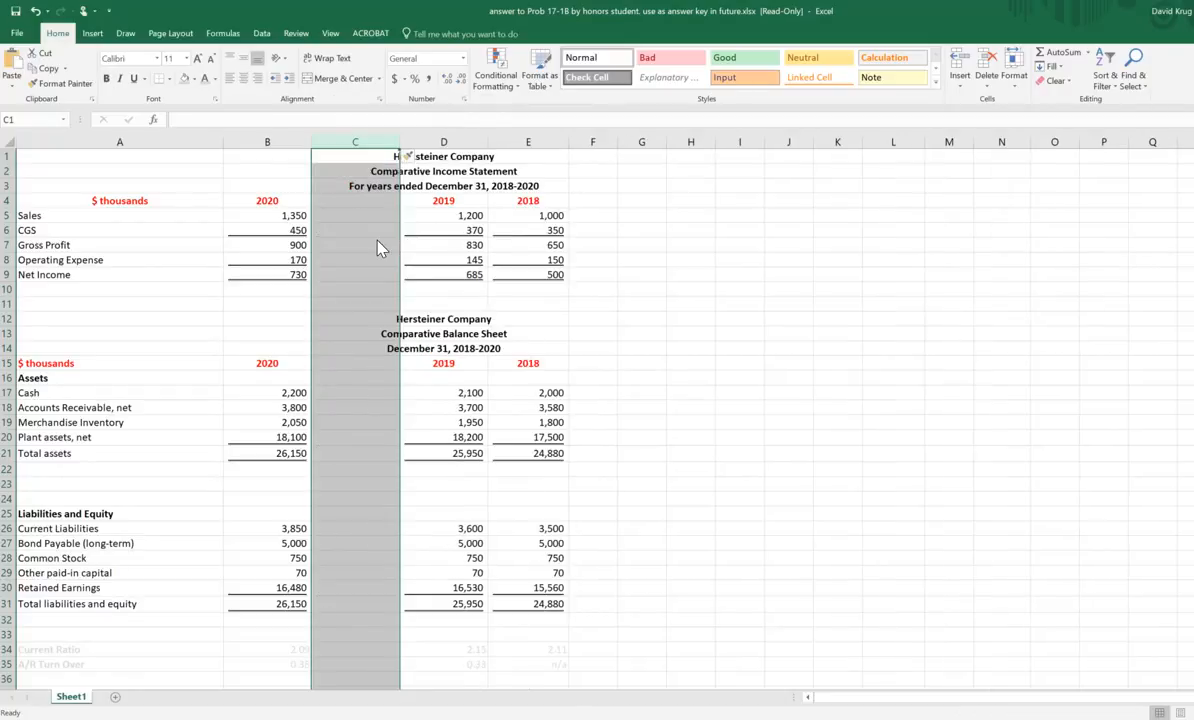
click(847, 297)
click(552, 140)
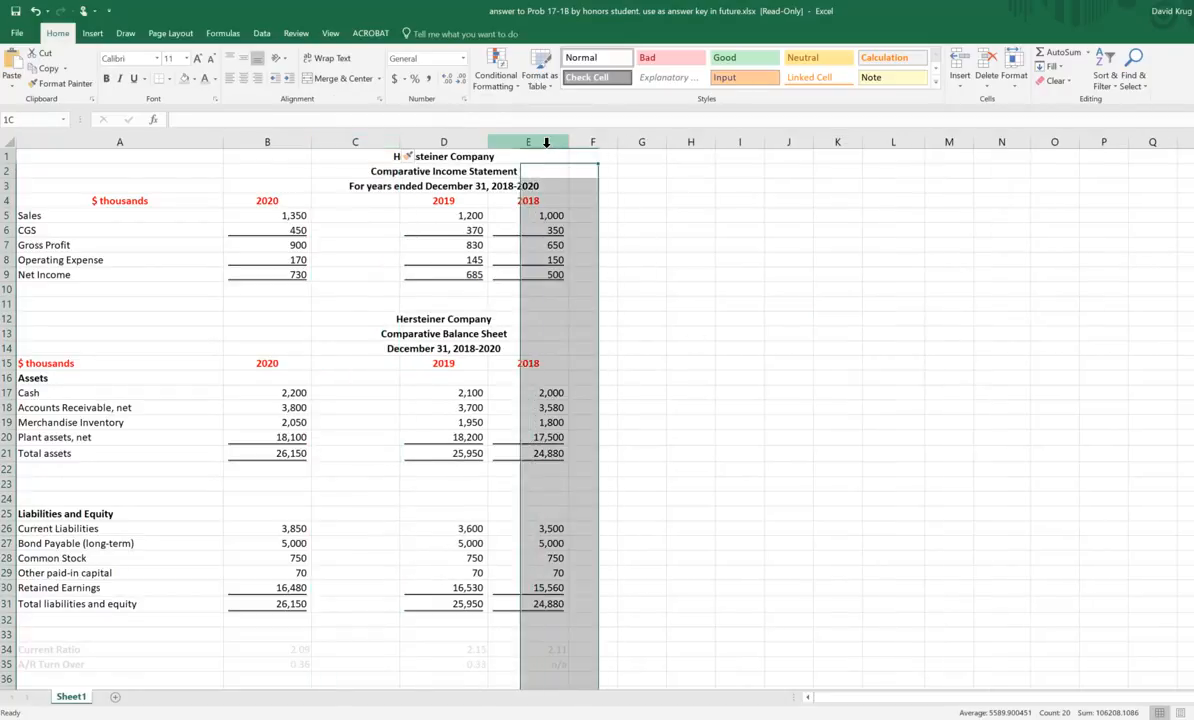
right_click(560, 232)
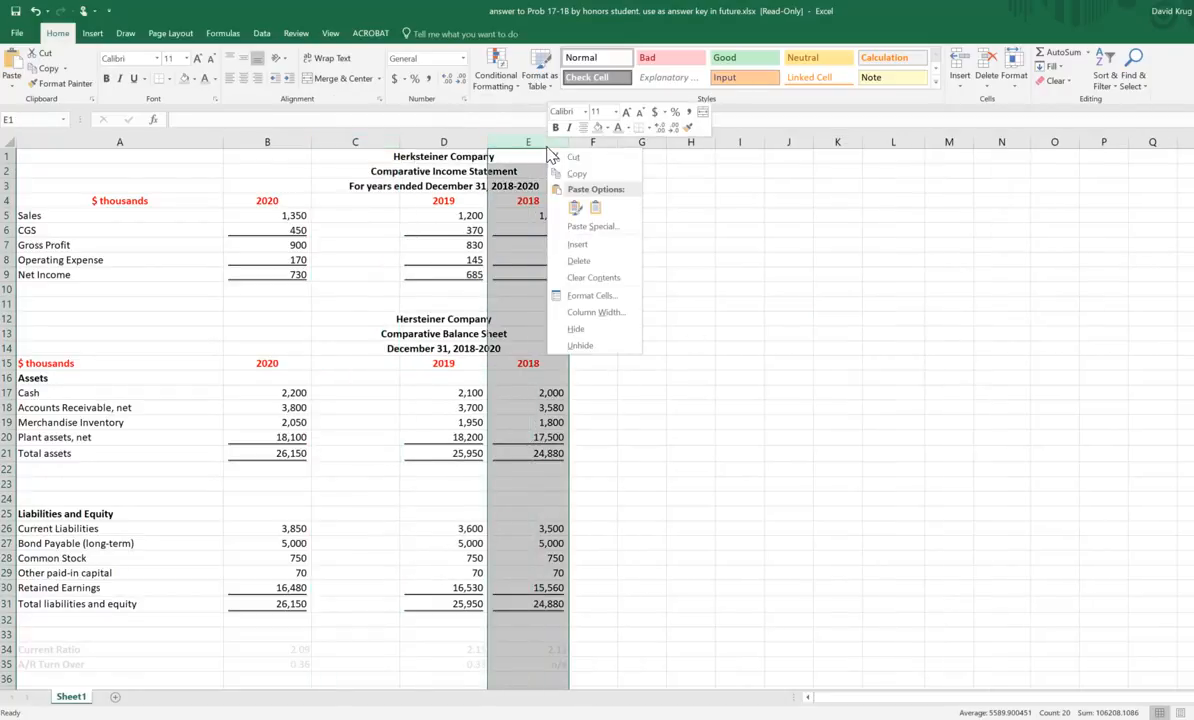
click(581, 240)
click(1068, 311)
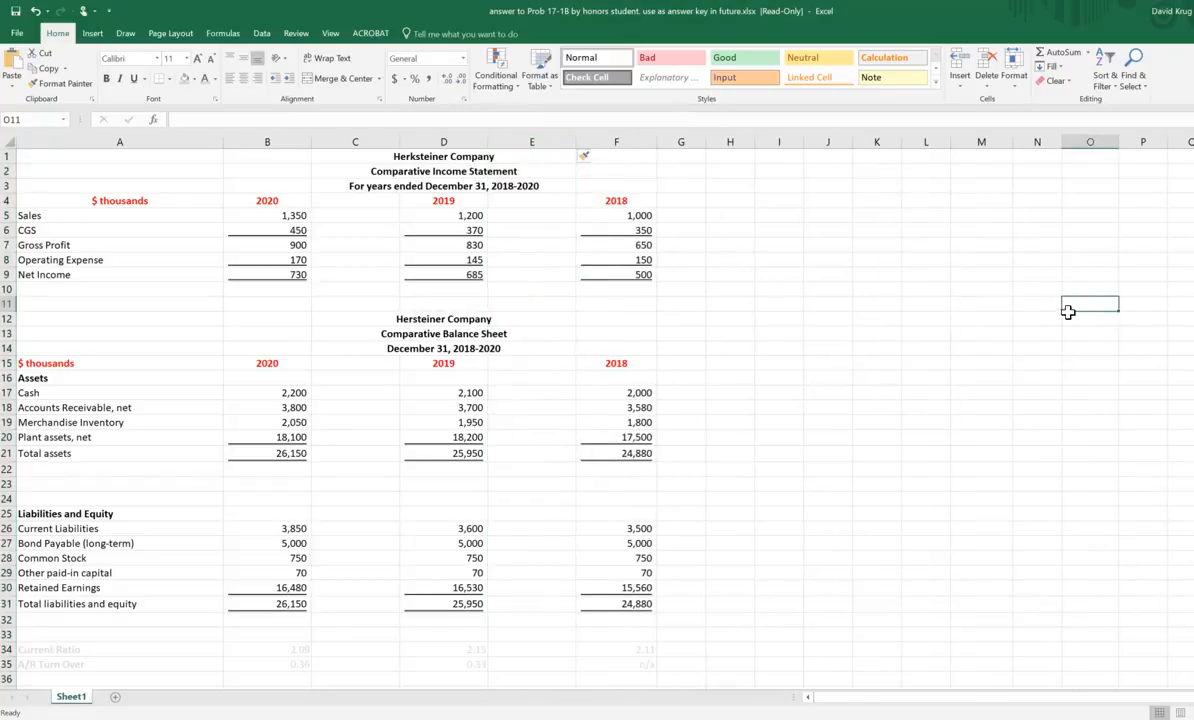
Step: Undo both blank column insertions
click(36, 12)
click(36, 12)
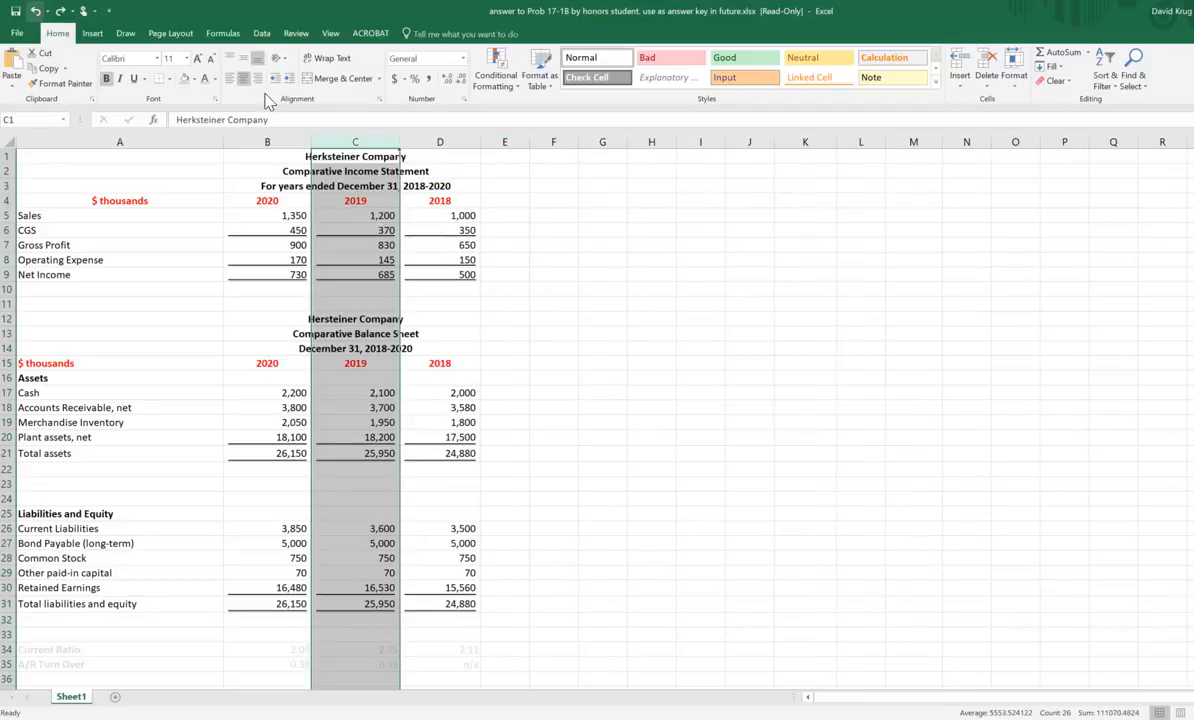
click(726, 273)
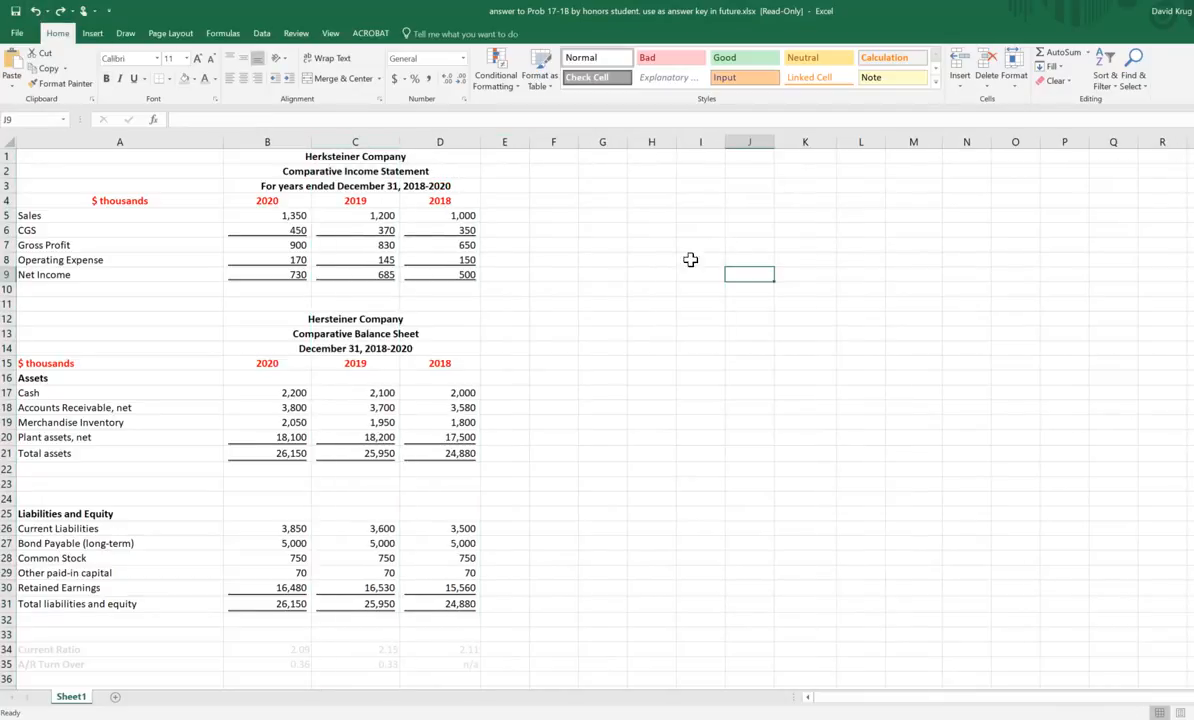
drag(550, 214, 750, 217)
click(751, 291)
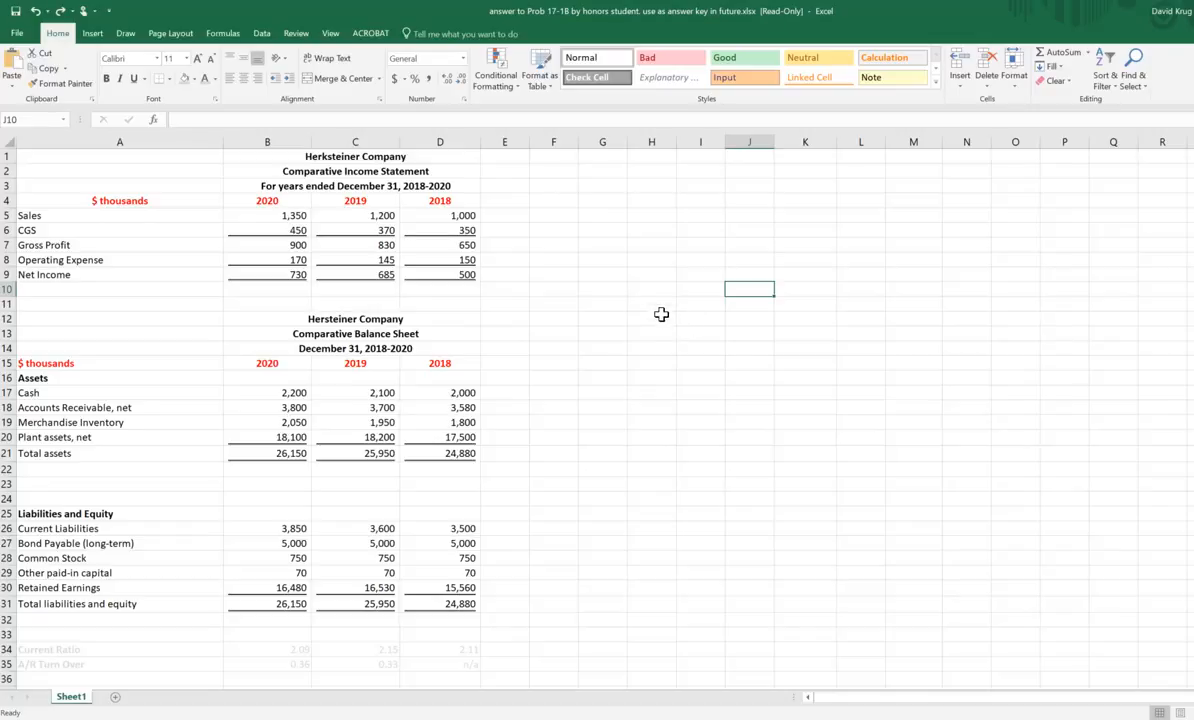
Step: Change the 2018 heading of the income statement in D4 to "2018 - Base"
click(432, 203)
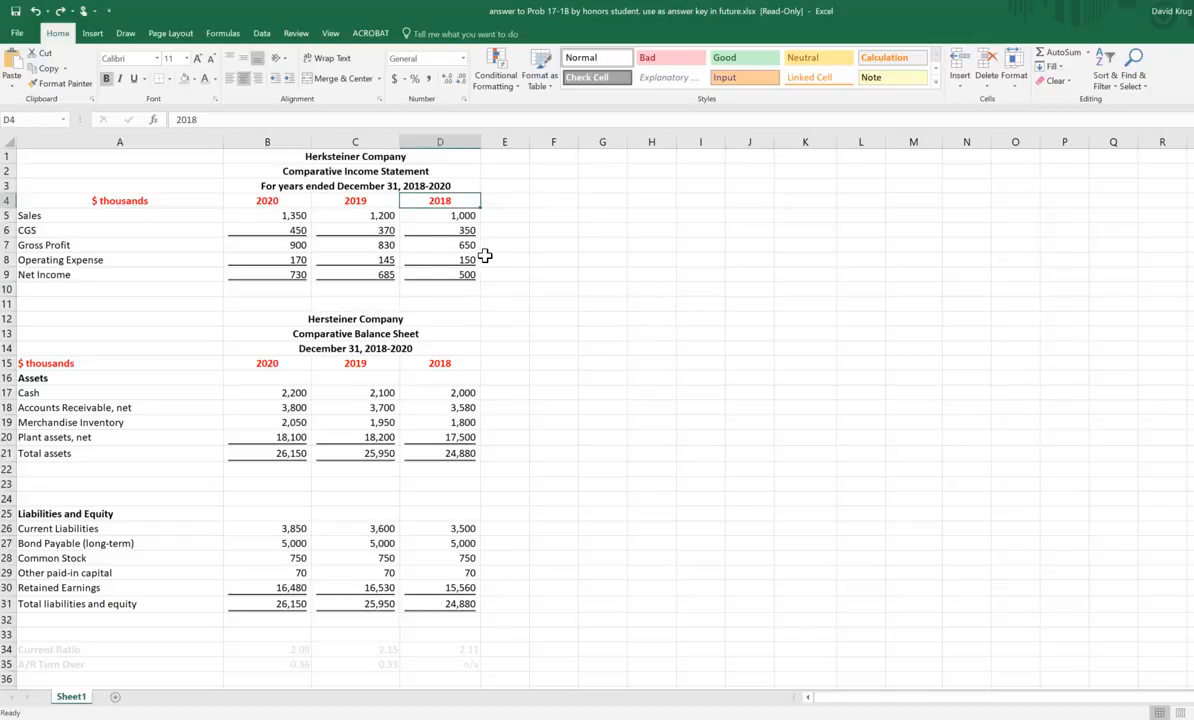
key(F2)
text(-)
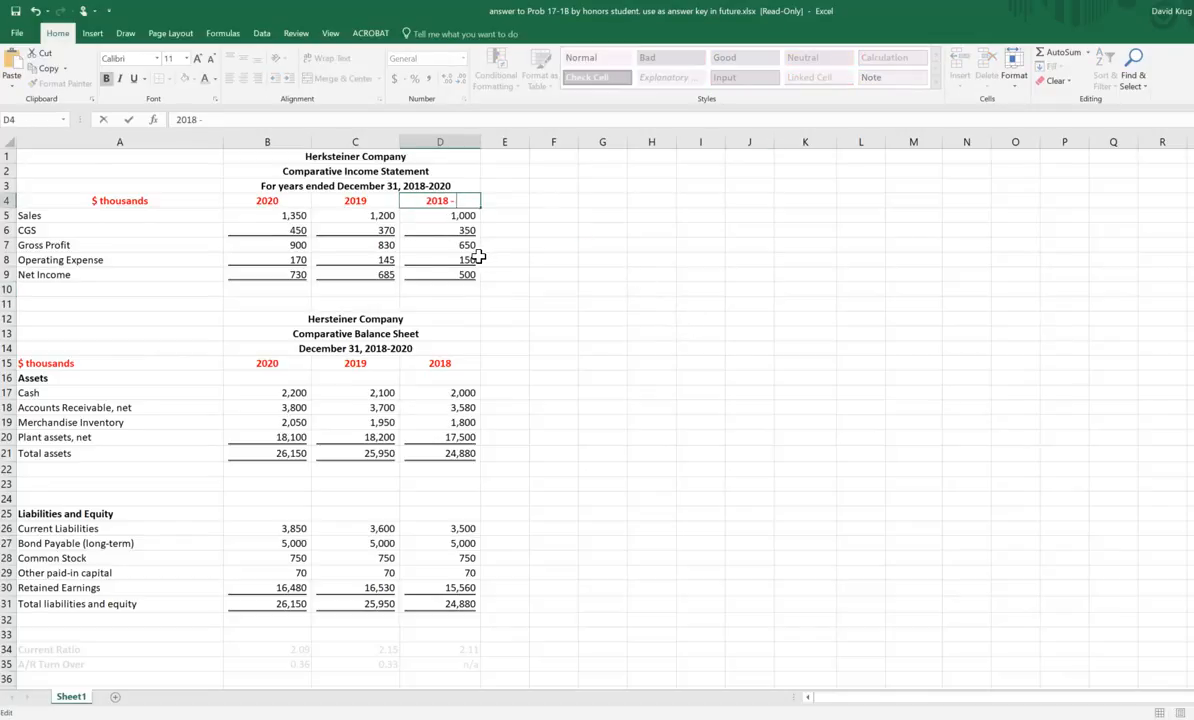
text( Base)
key(Return)
Step: Link the balance sheet's 2018 heading in D15 to the income statement heading with the formula +D4
key(Down)
key(Down)
key(Down)
key(Down)
key(Down)
key(Down)
key(Down)
key(Down)
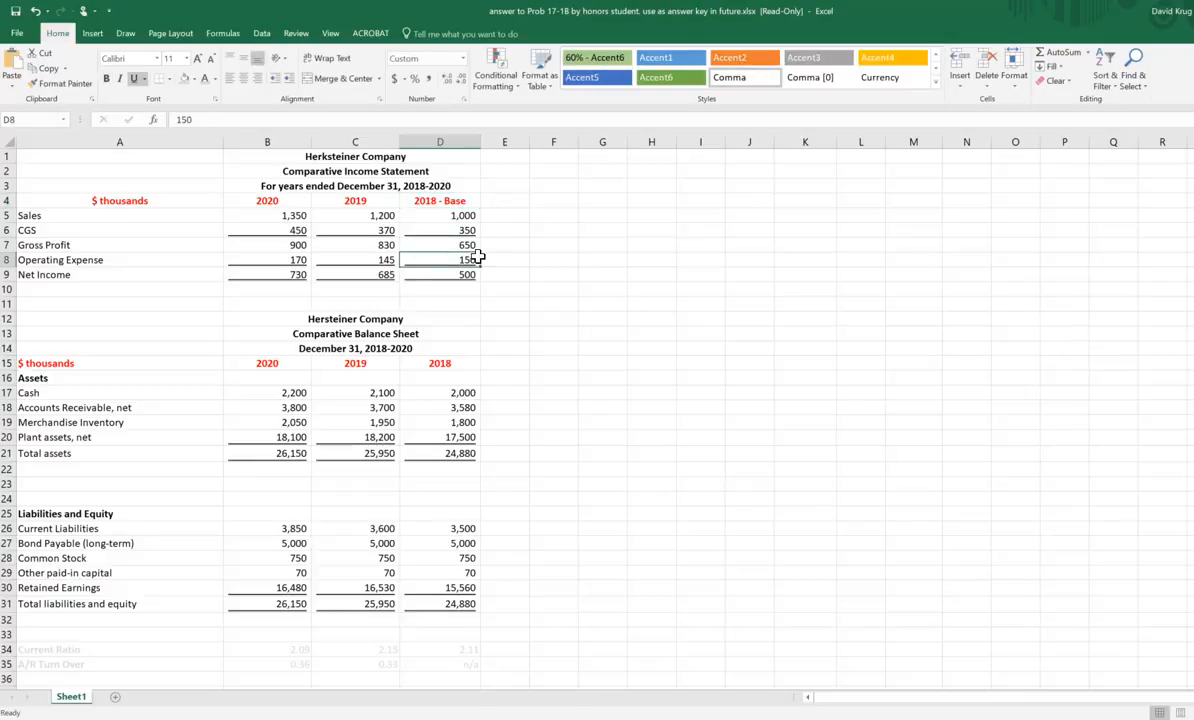
key(Down)
key(Down)
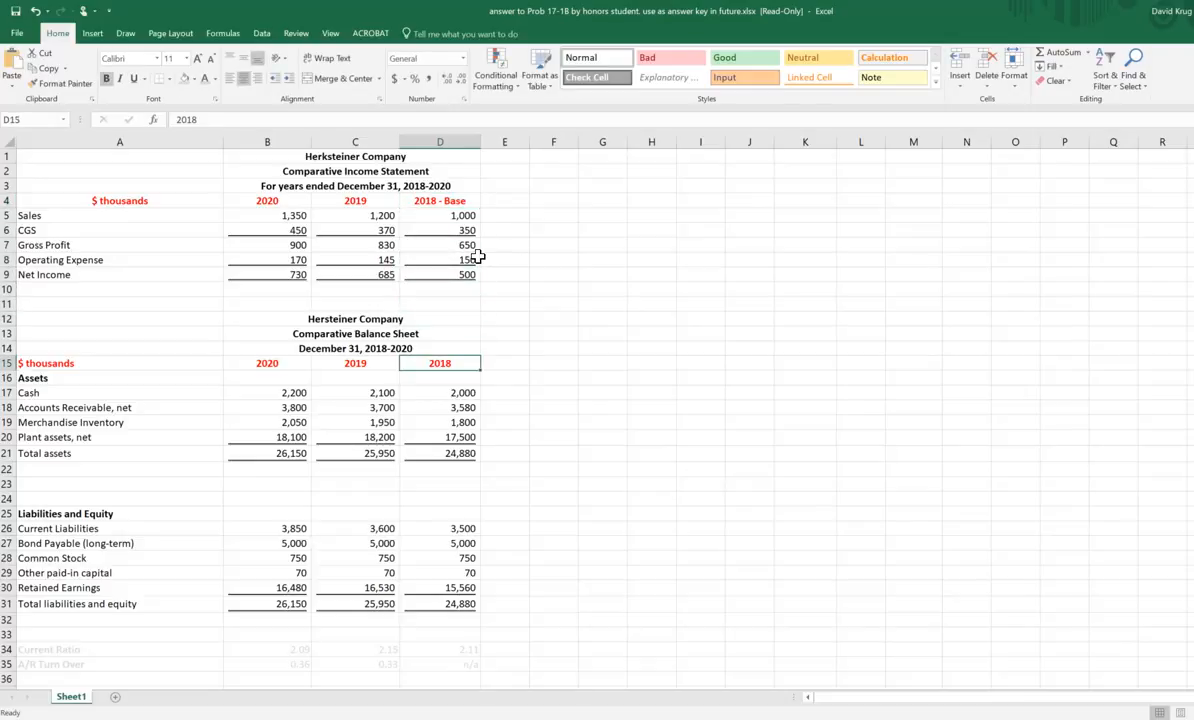
text(+)
key(Up)
key(Up)
key(Up)
key(Up)
key(Up)
key(Up)
key(Up)
key(Up)
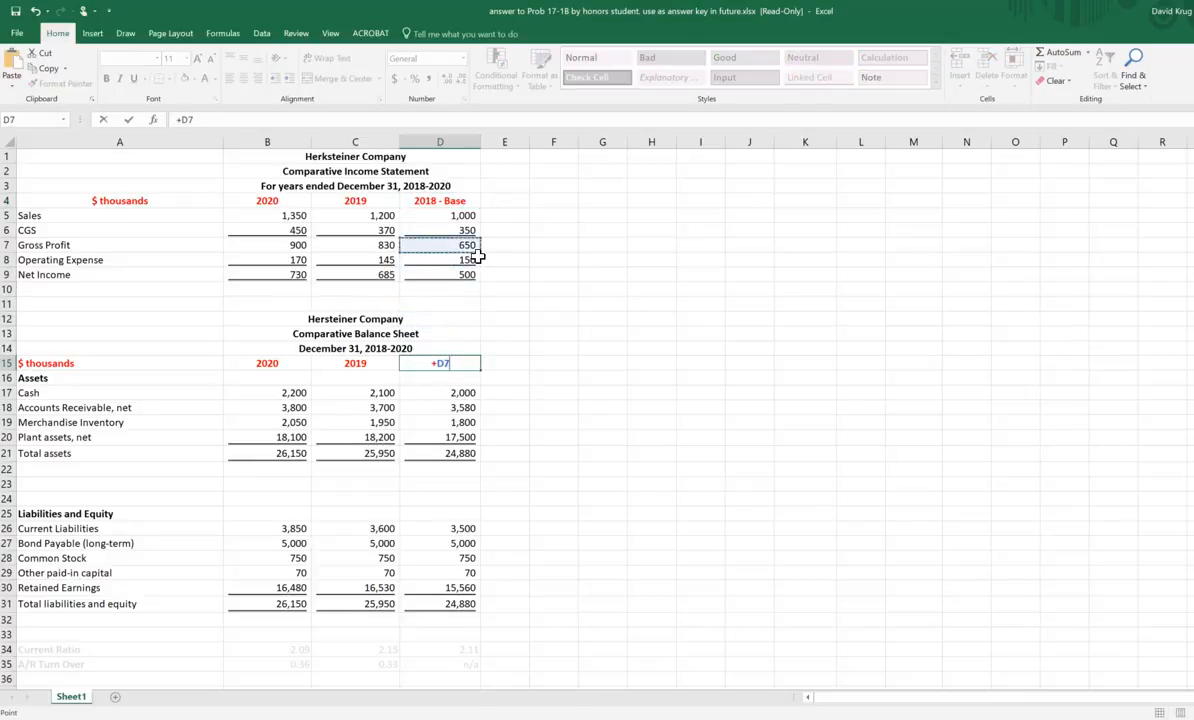
key(Up)
key(Up)
key(Up)
key(Up)
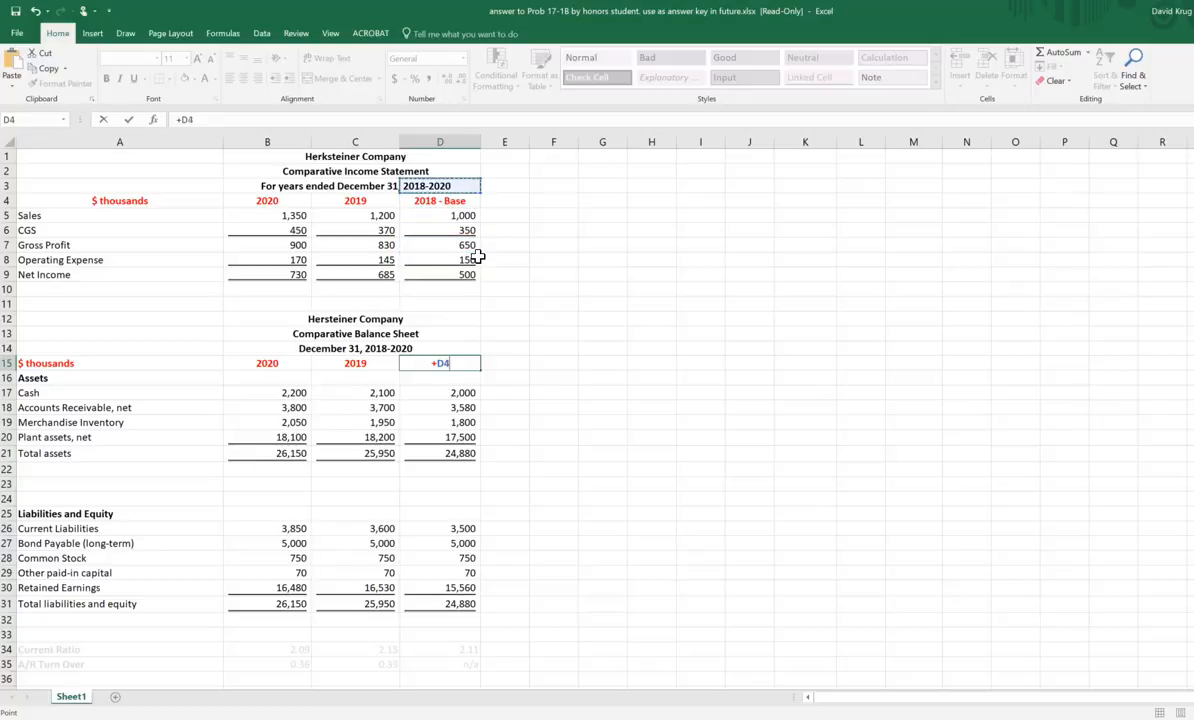
key(Return)
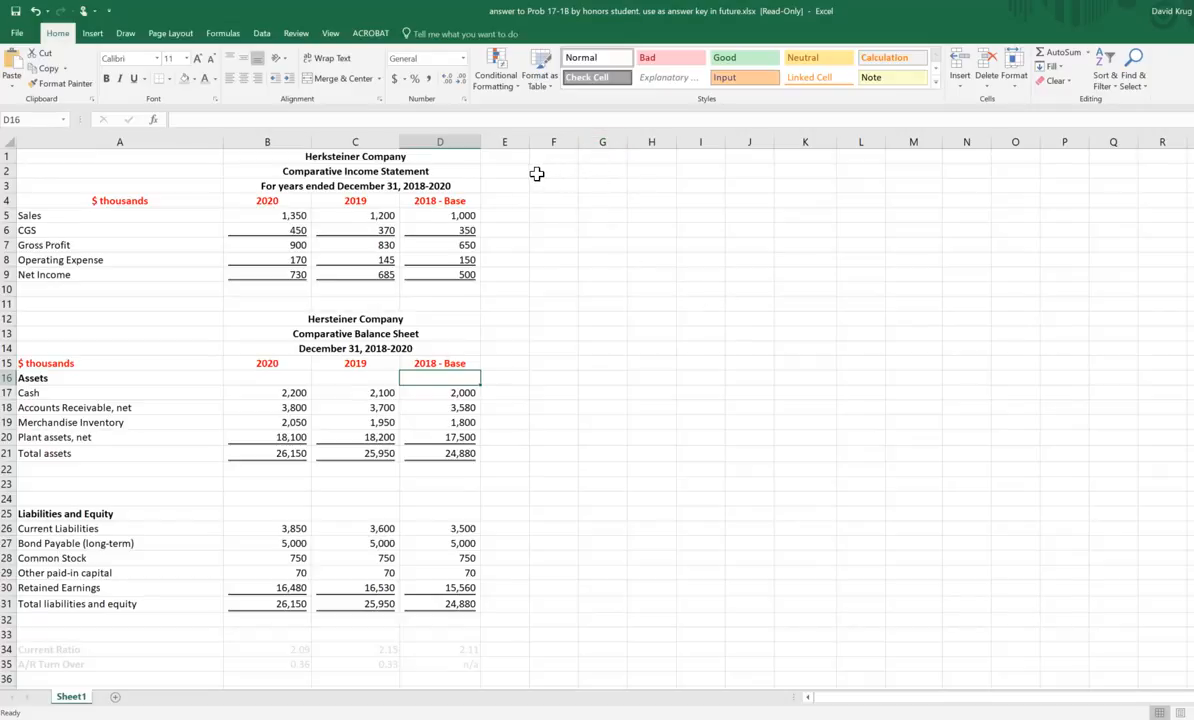
Step: Enter the year headings 2020, 2019 and 2018 in cells F2 through H2
click(537, 173)
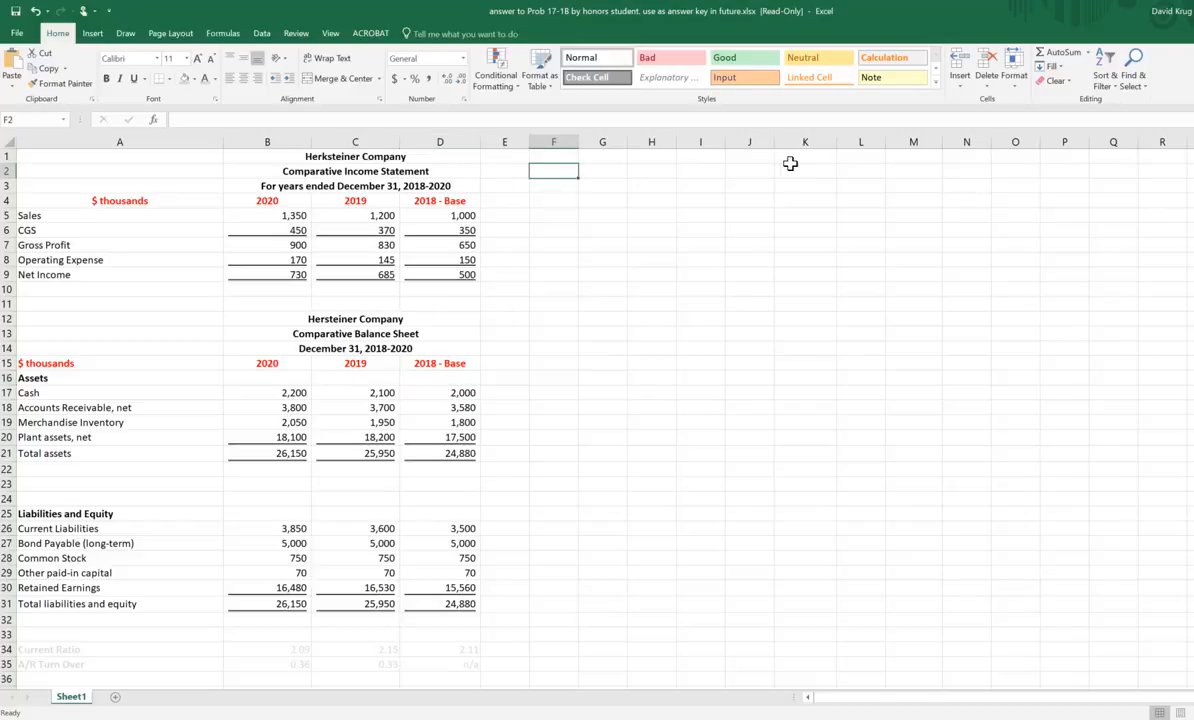
text(2020)
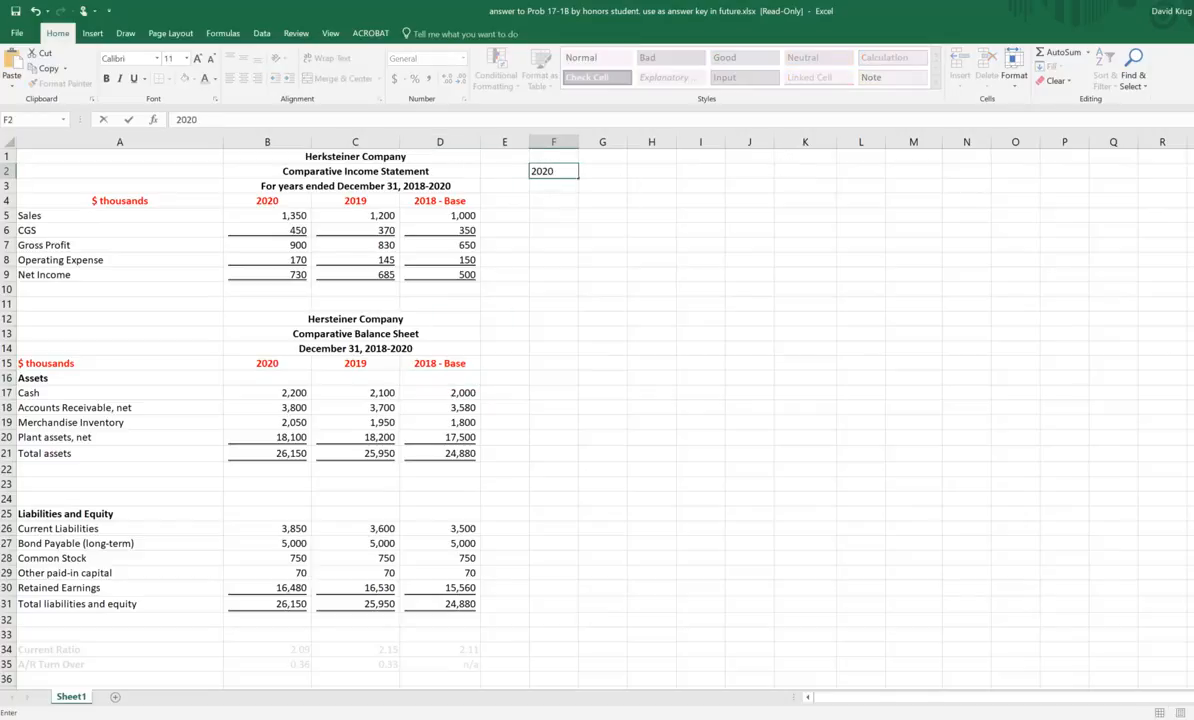
key(Tab)
text(2019)
key(Tab)
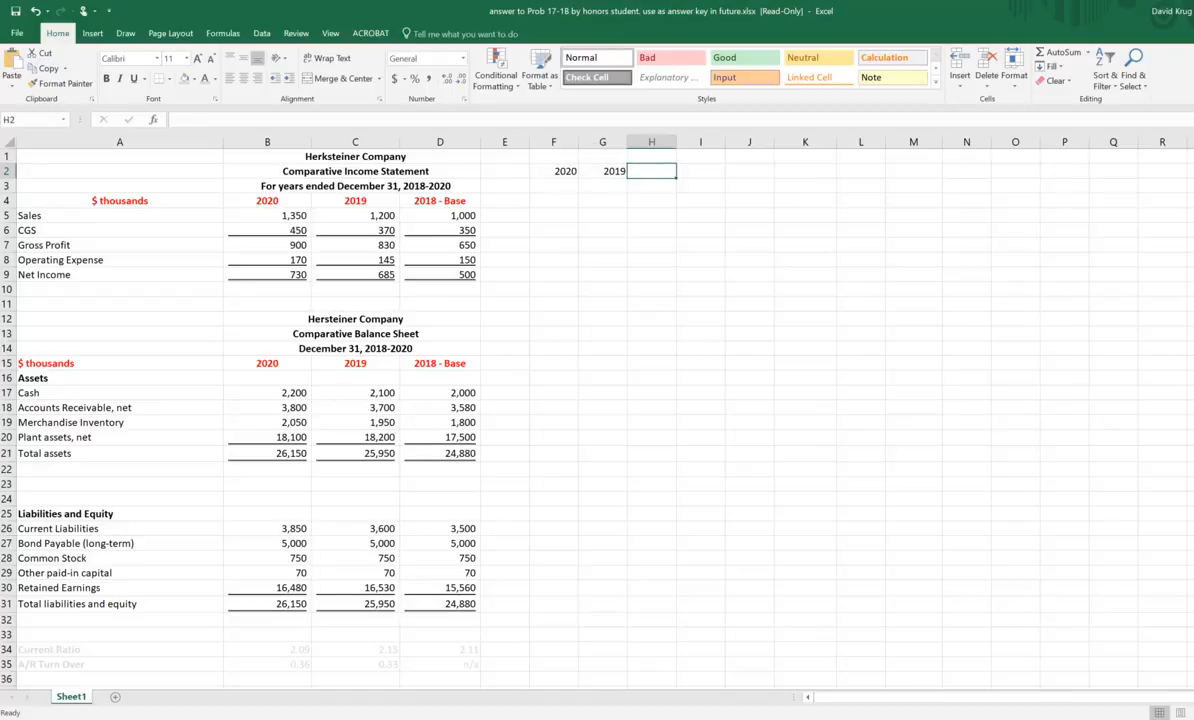
text(2018)
key(Down)
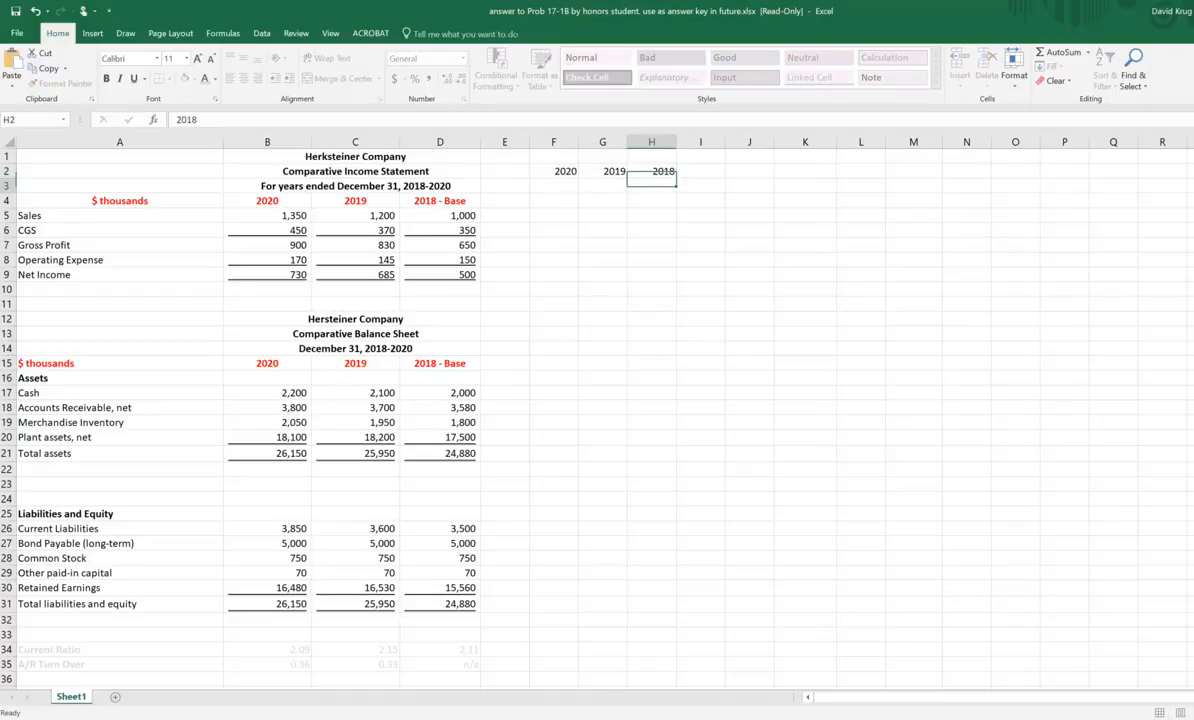
Step: Add the row label "Sales" in E3, beneath and beside the new year headings
key(Left)
key(Left)
key(Left)
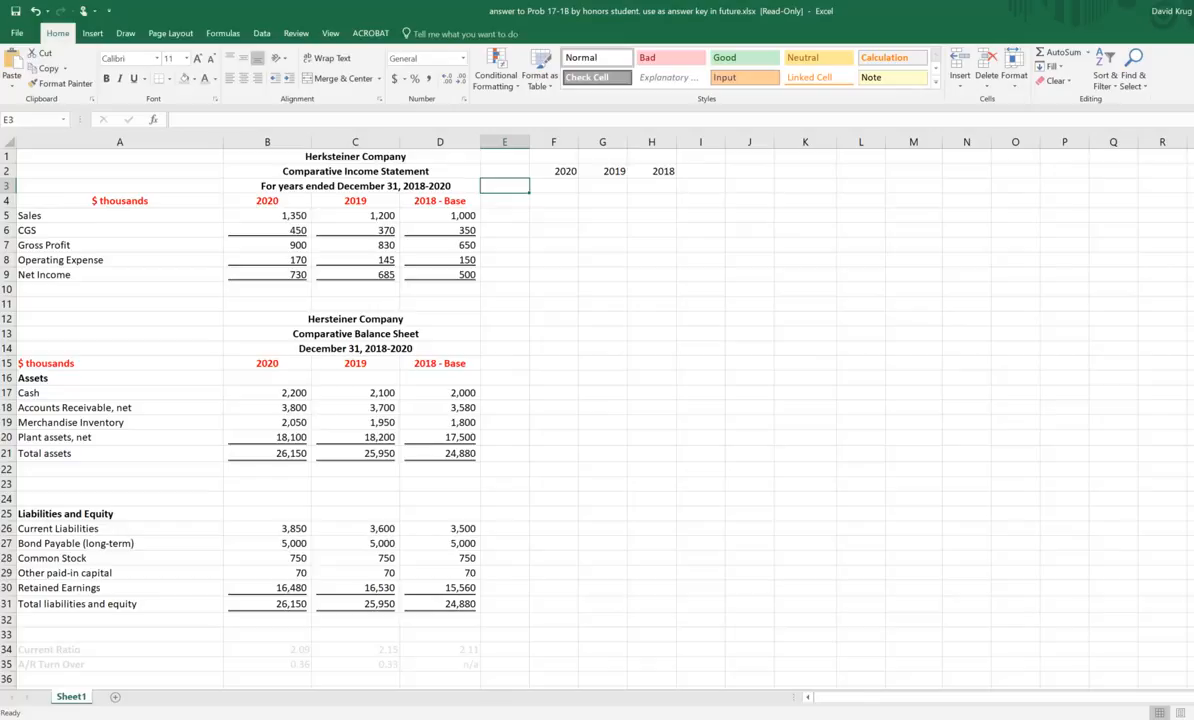
text(Sales)
key(Down)
text(C)
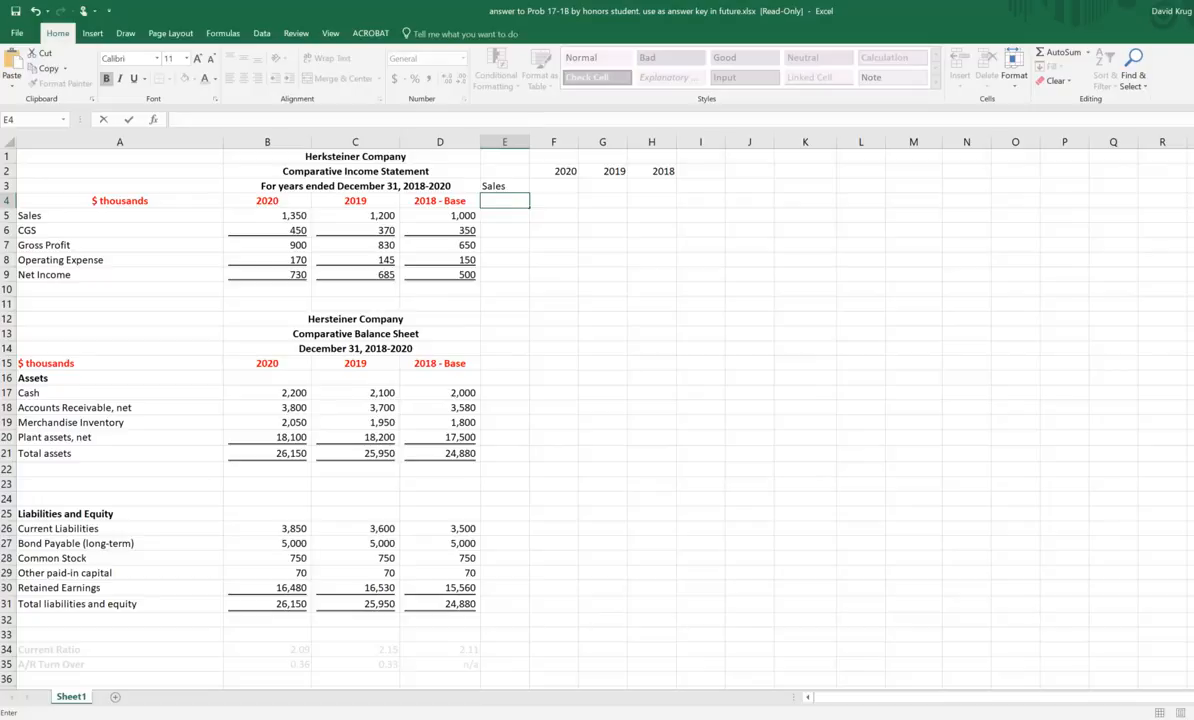
Step: Clear the trial year headings and Sales label from the range E1:I4
drag(122, 212, 473, 230)
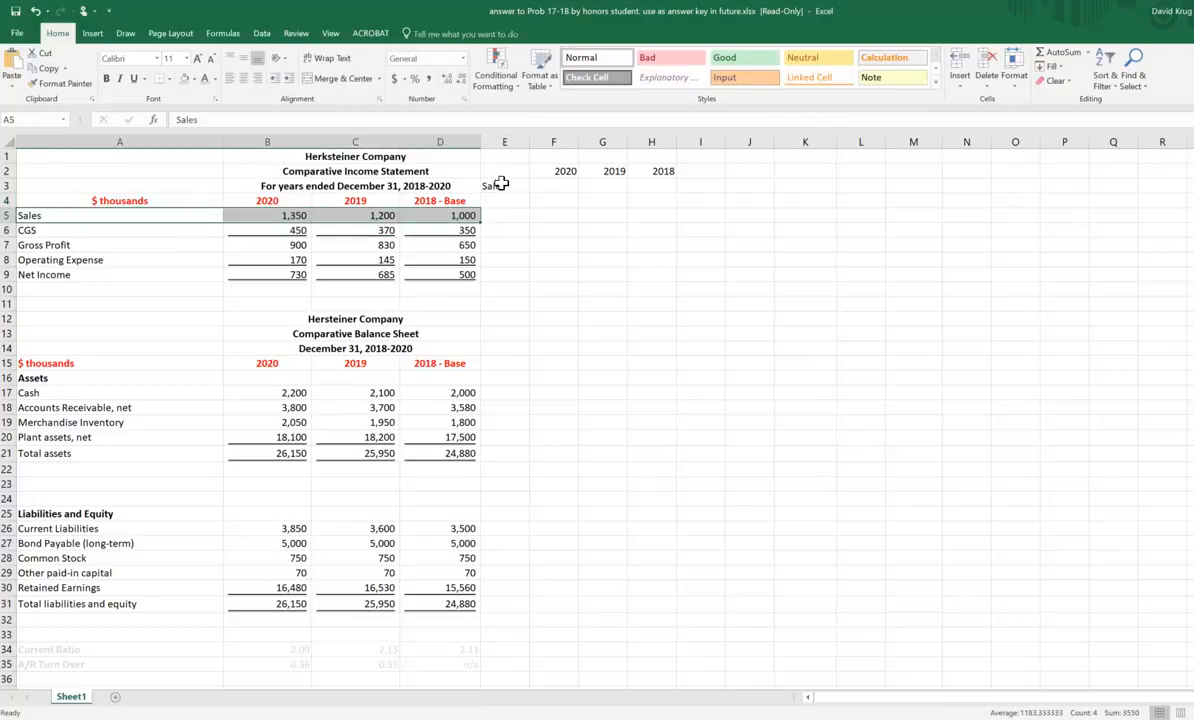
drag(493, 186, 698, 190)
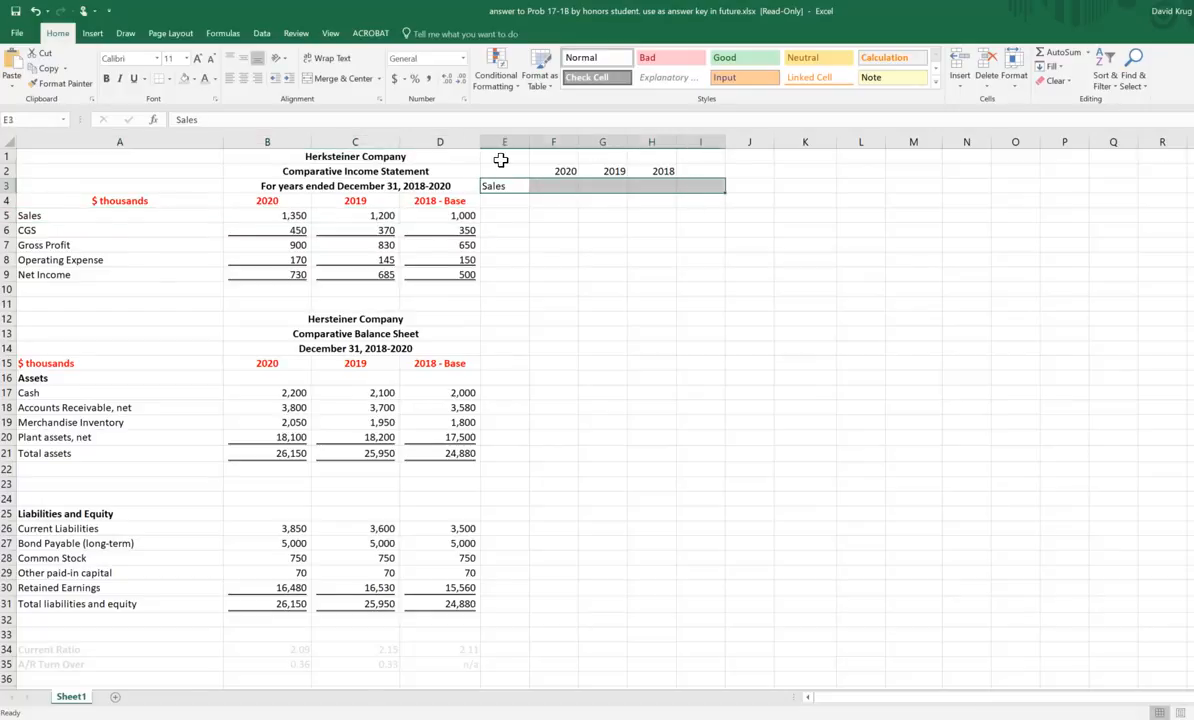
drag(498, 157, 705, 203)
key(Delete)
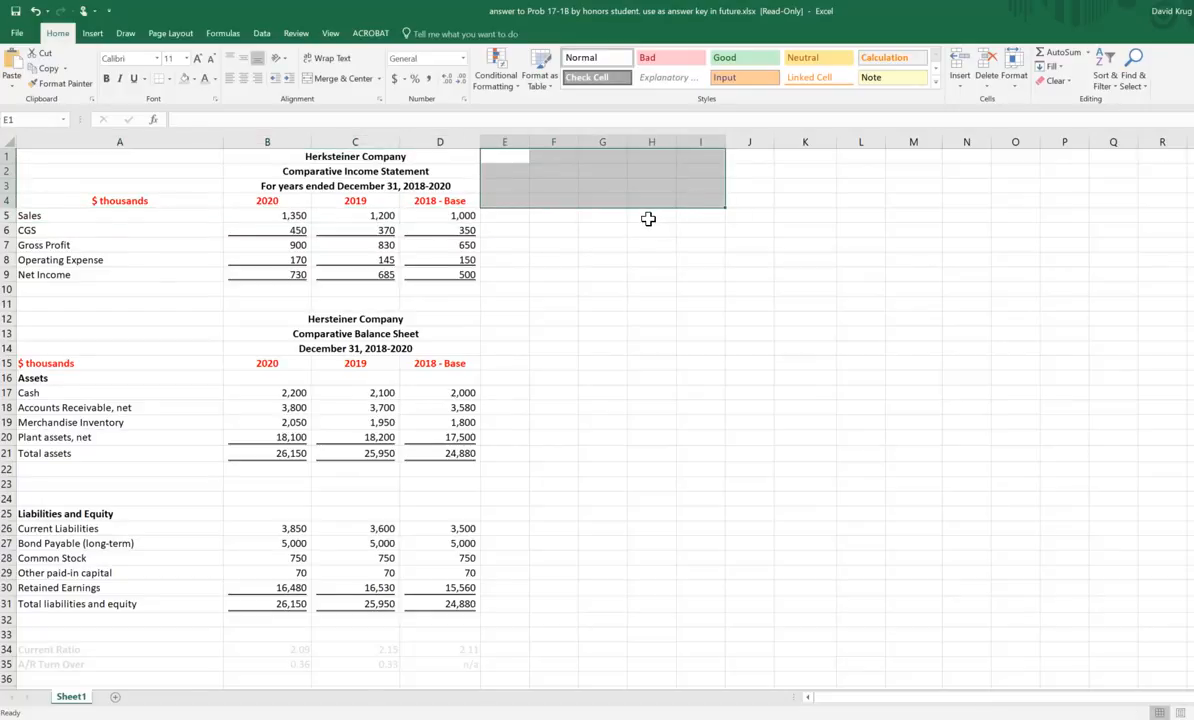
Step: Copy the income statement year headings from B4:D4 to F4:H4 and widen columns F and H
key(Down)
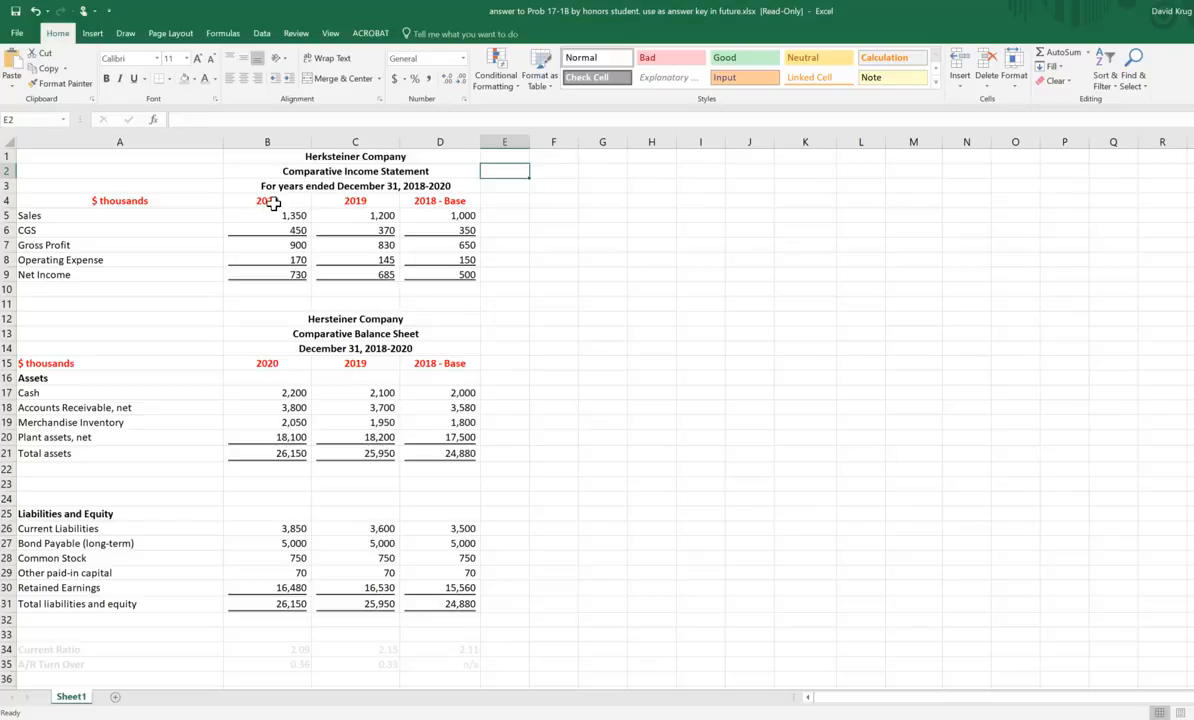
drag(258, 198, 447, 199)
right_click(380, 203)
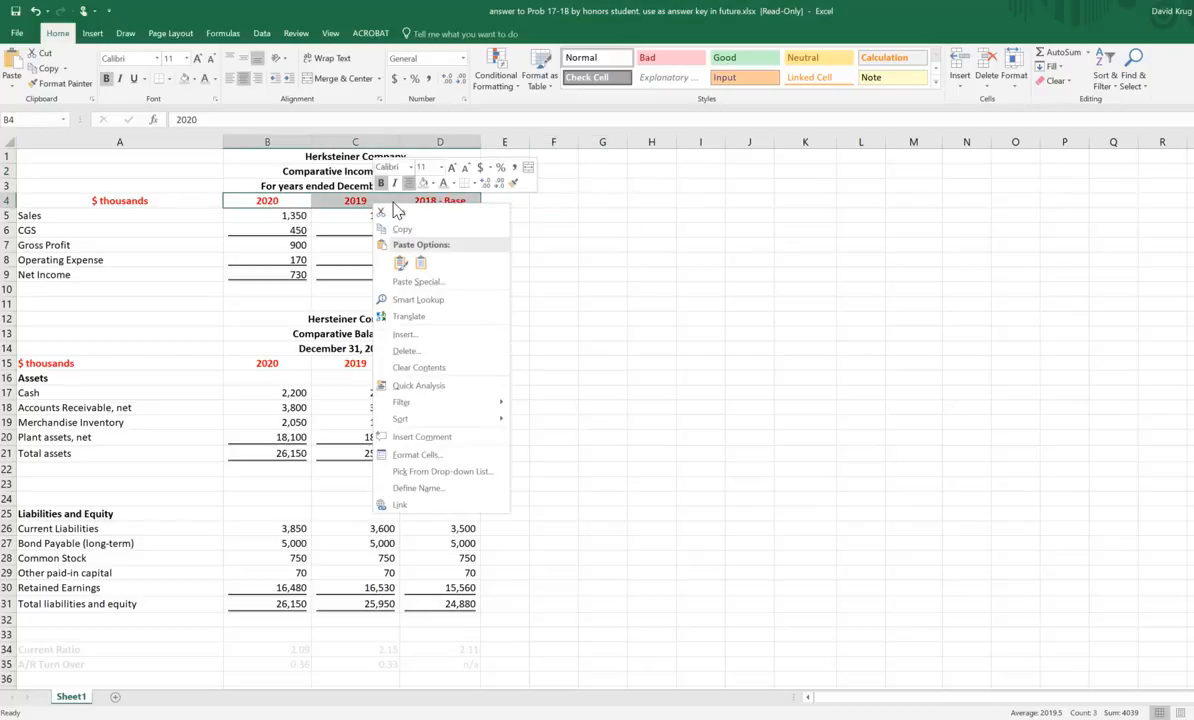
click(425, 230)
click(548, 200)
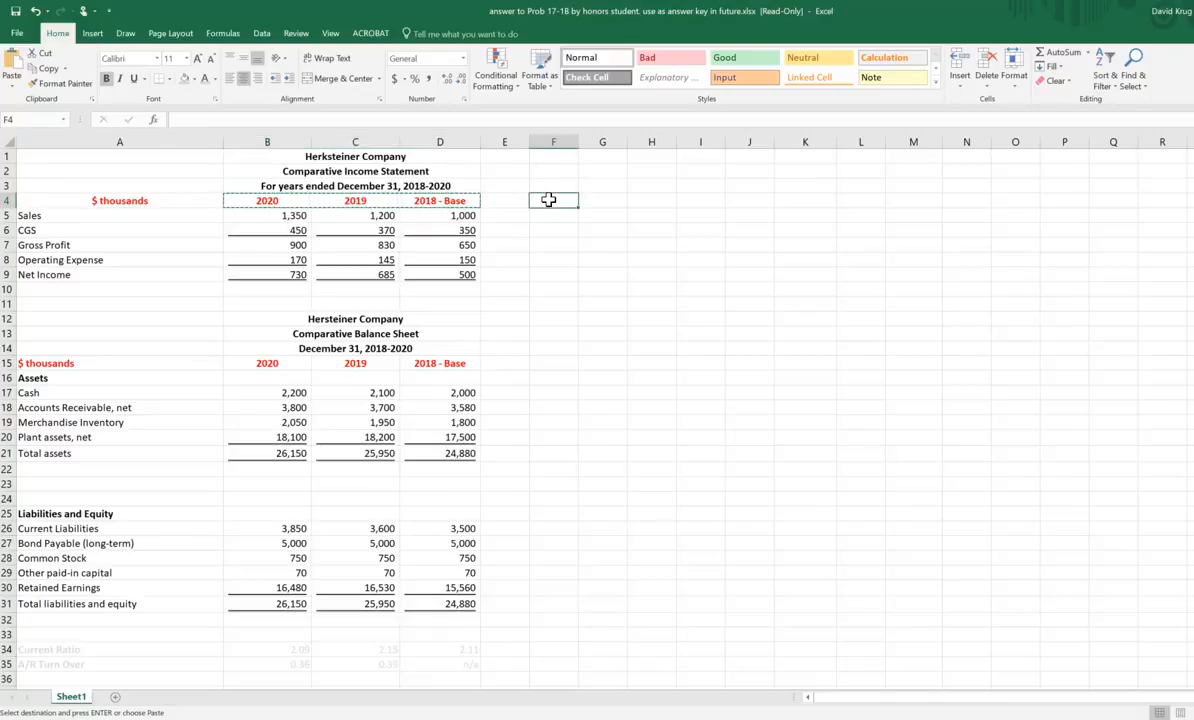
right_click(550, 202)
click(584, 260)
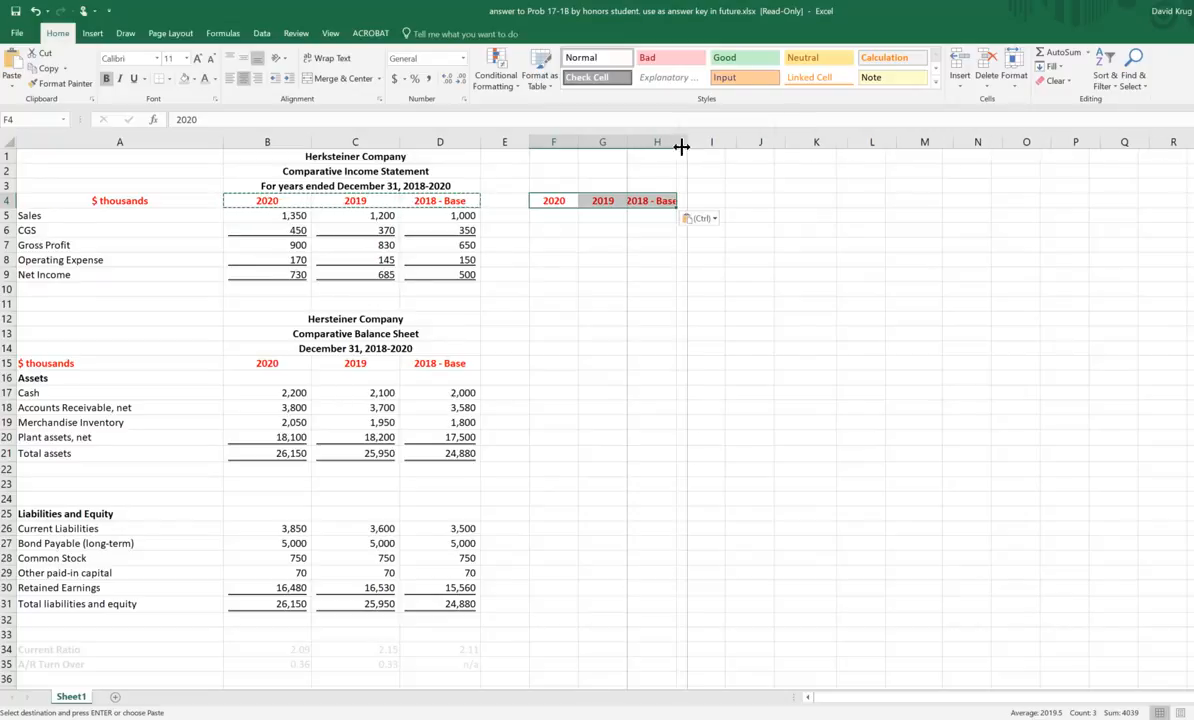
double_click(679, 143)
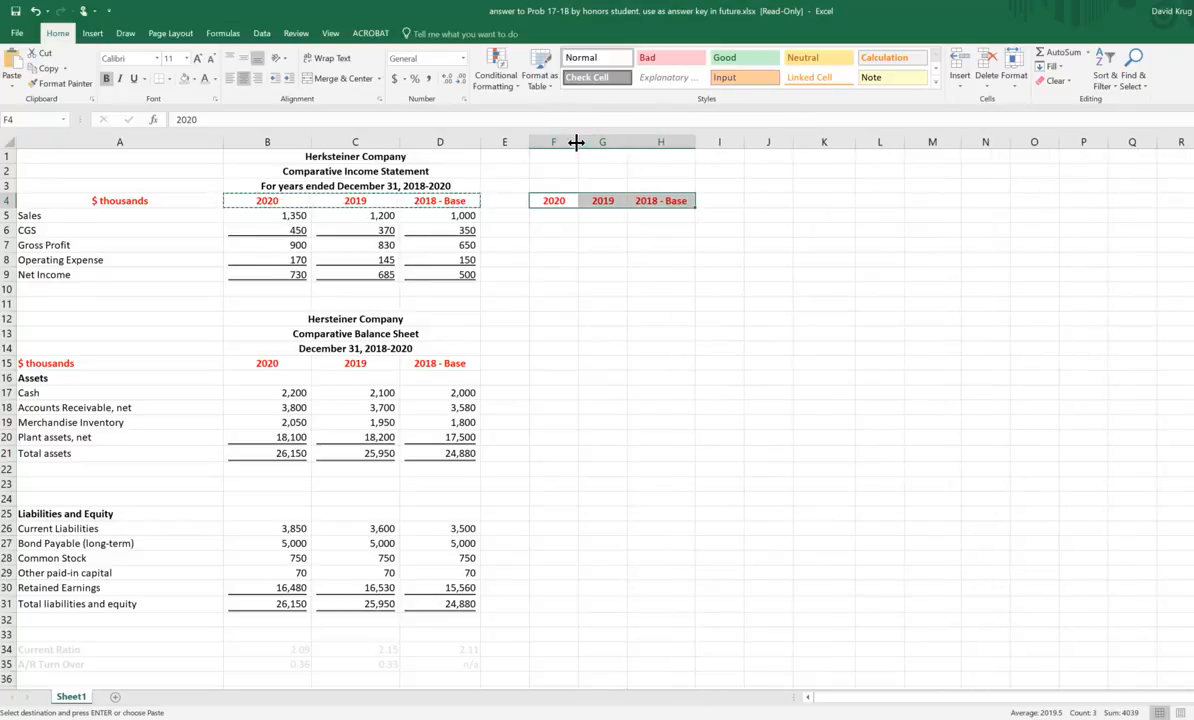
drag(578, 141, 587, 141)
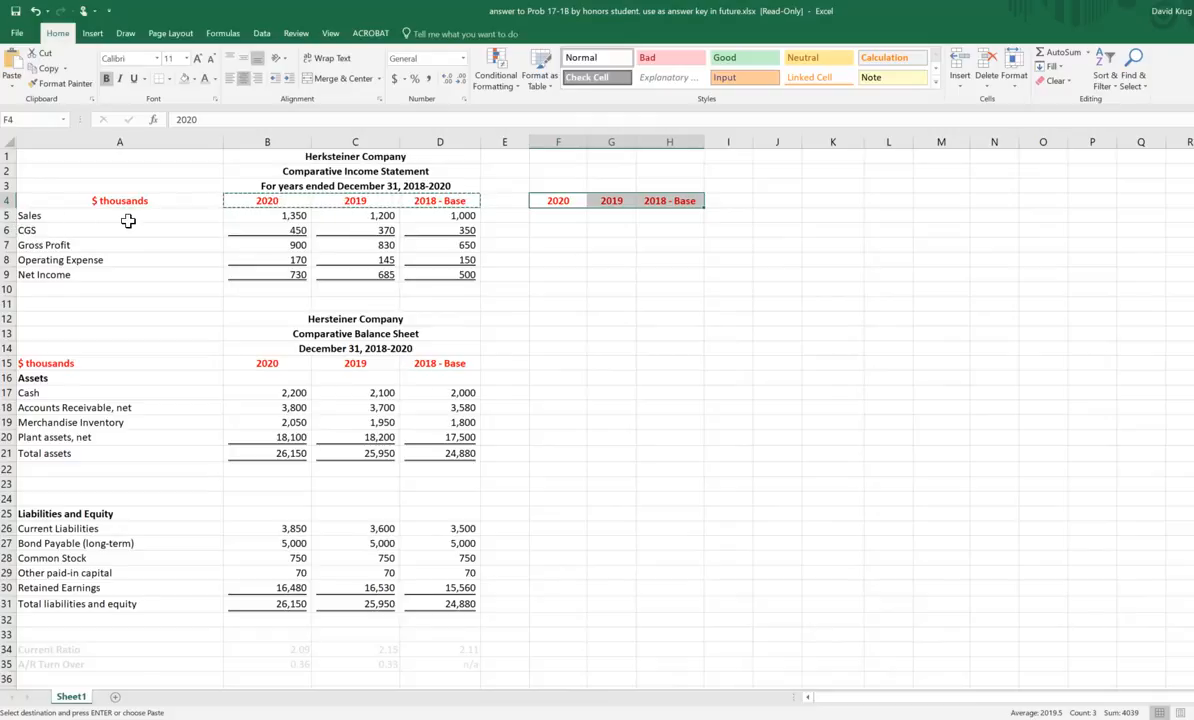
drag(269, 219, 444, 227)
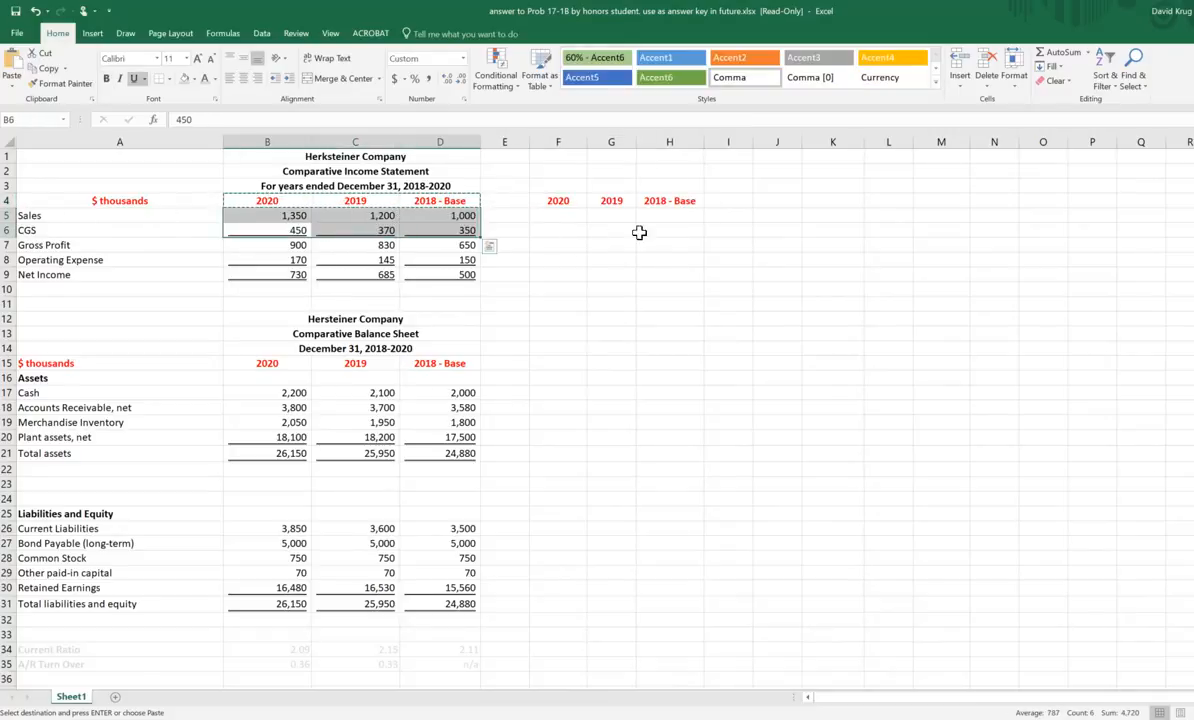
click(440, 226)
drag(275, 214, 471, 216)
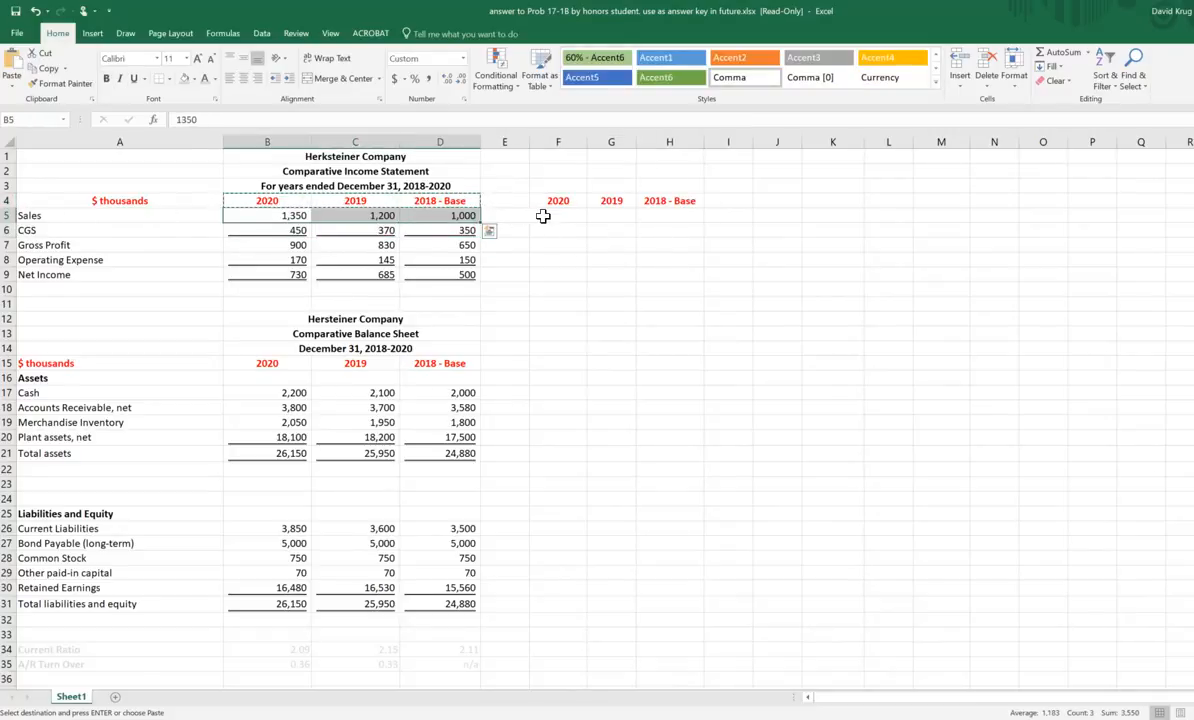
drag(568, 215, 659, 215)
click(869, 234)
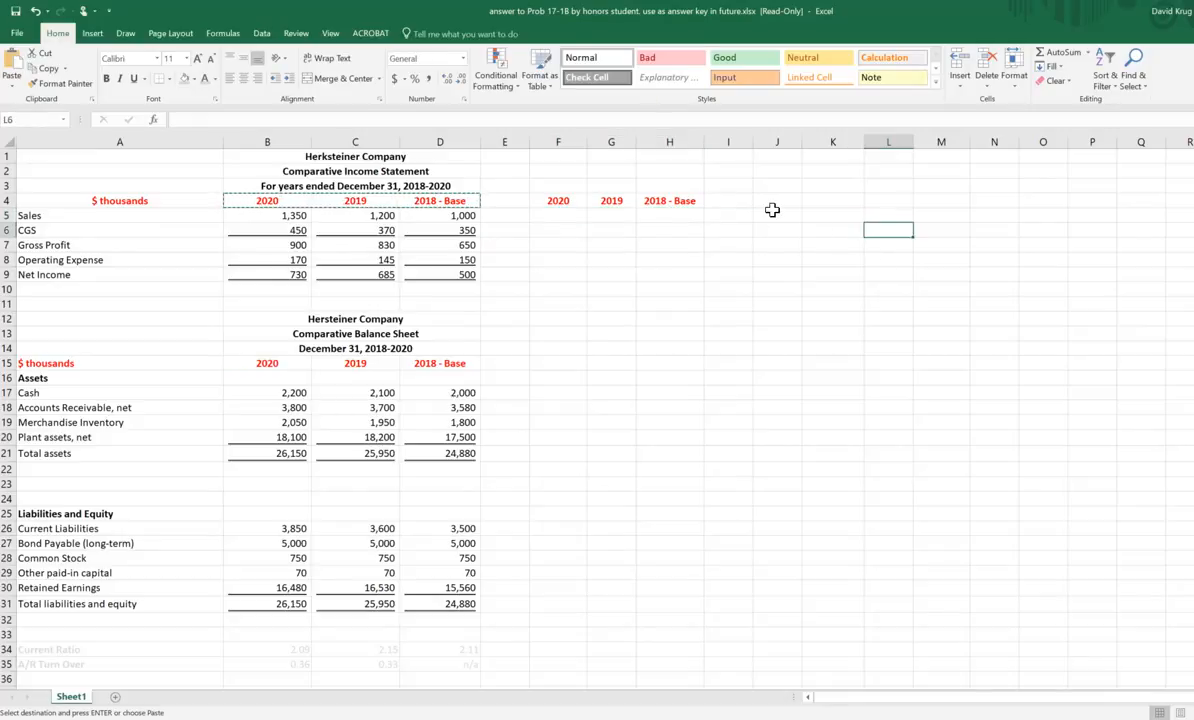
Step: Enter the formula +D5/D5 in H5 to express 2018 Sales as a percentage of the base-year figure
key(Escape)
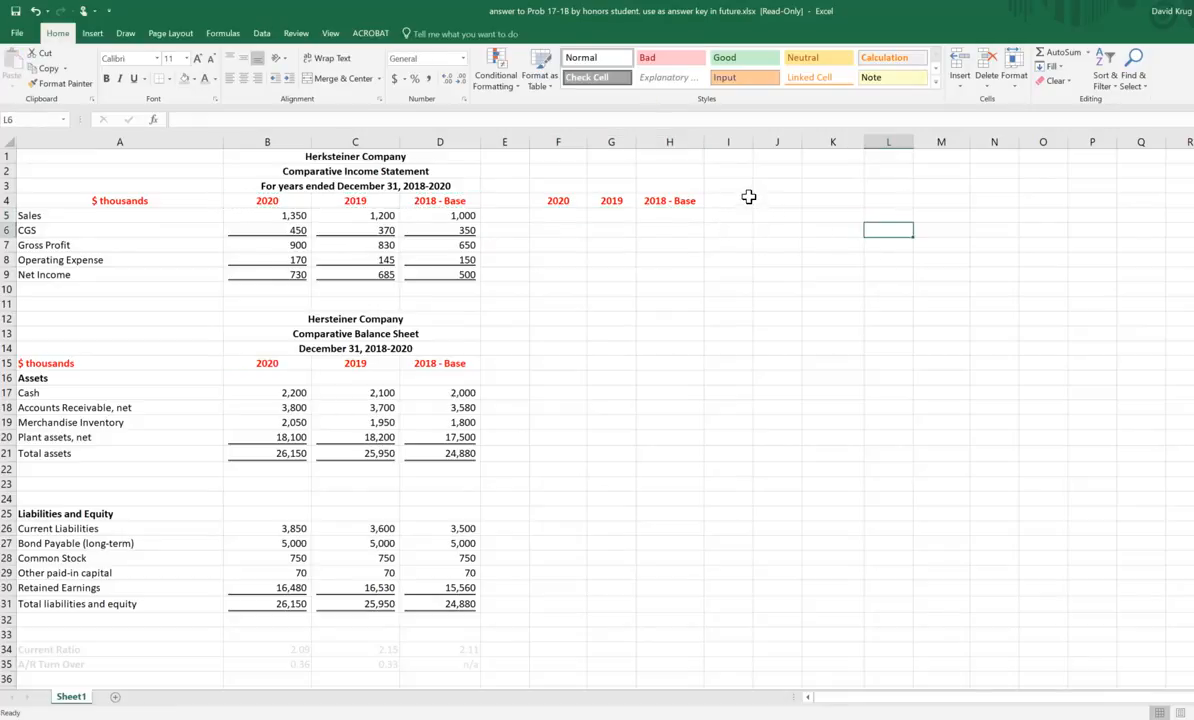
click(670, 216)
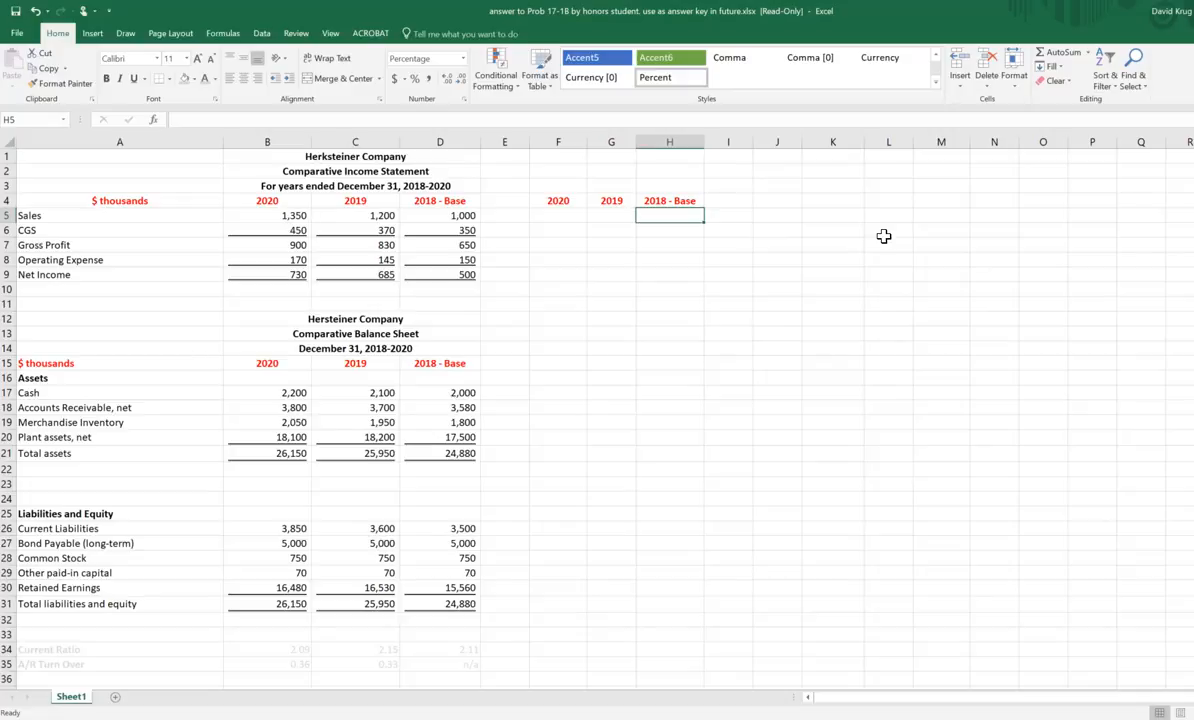
text(+)
key(Left)
key(Left)
key(Left)
key(Left)
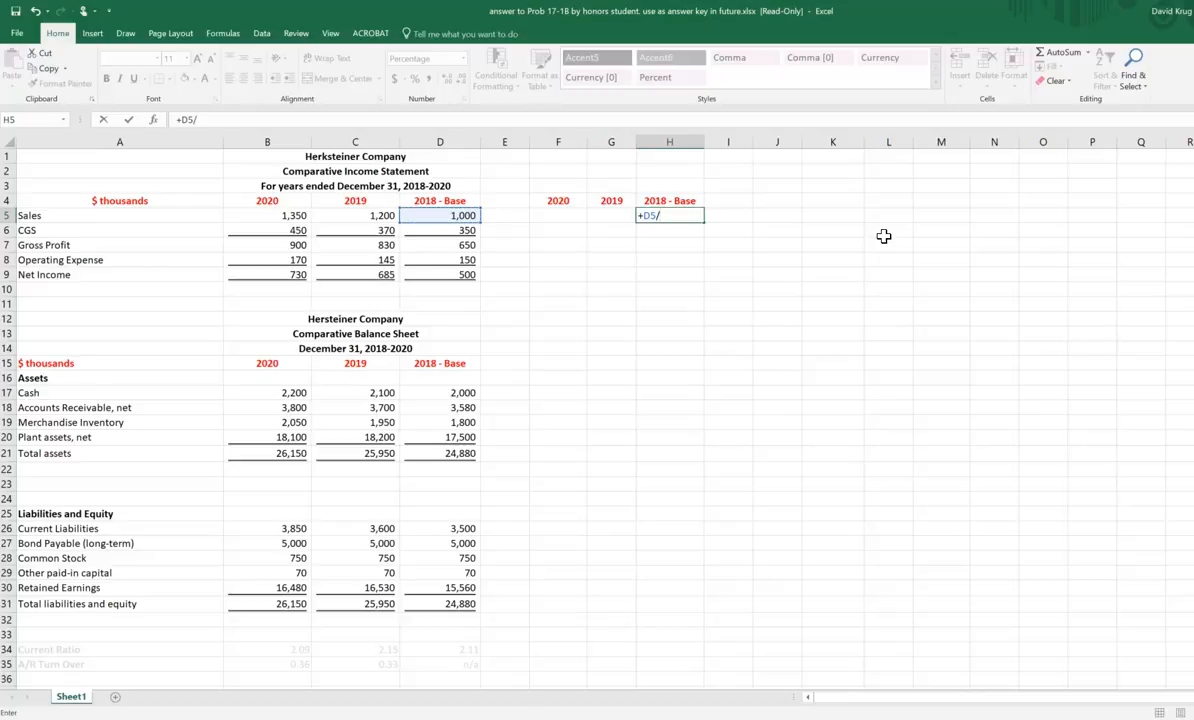
text(/)
key(Left)
key(Left)
key(Left)
key(Left)
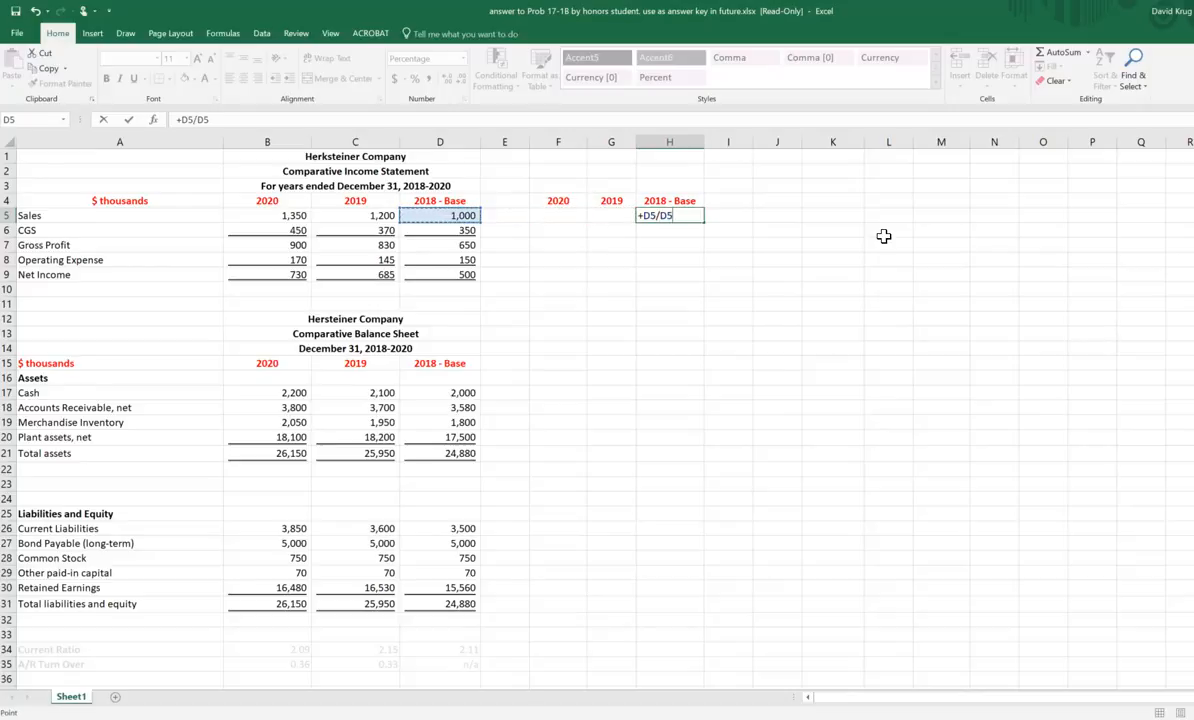
key(Return)
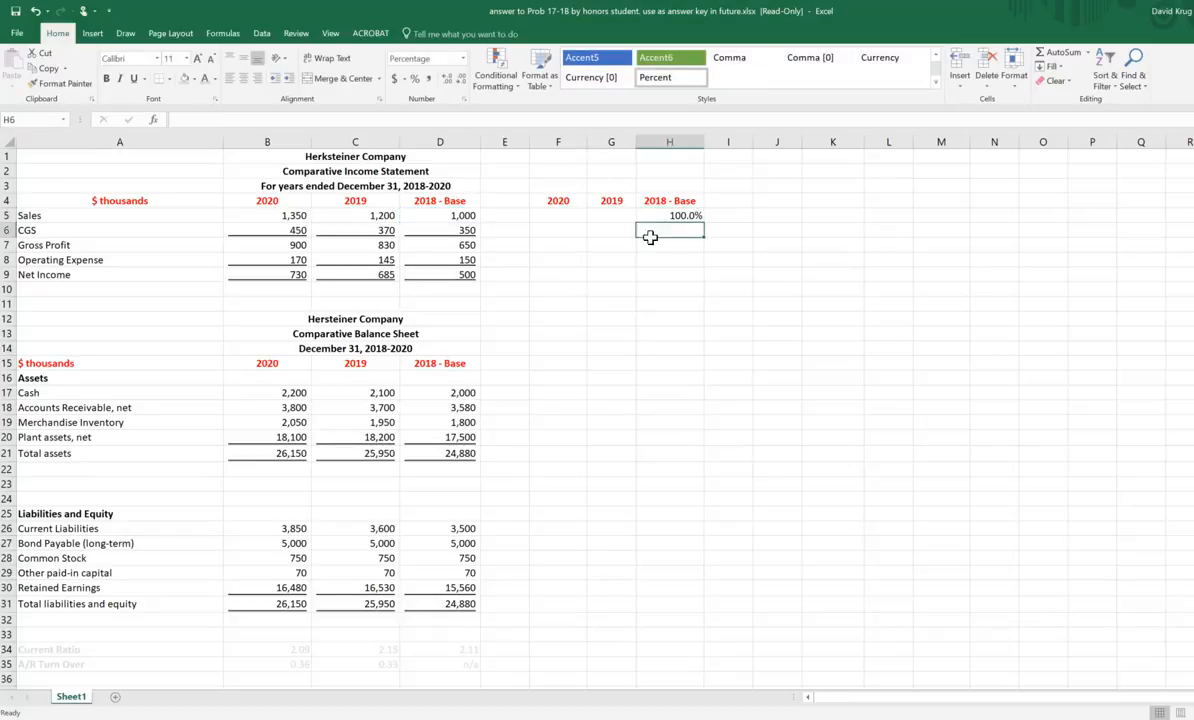
Step: Fill the relative formula from H5 across to G5 and F5 and inspect the cell references it uses
click(692, 217)
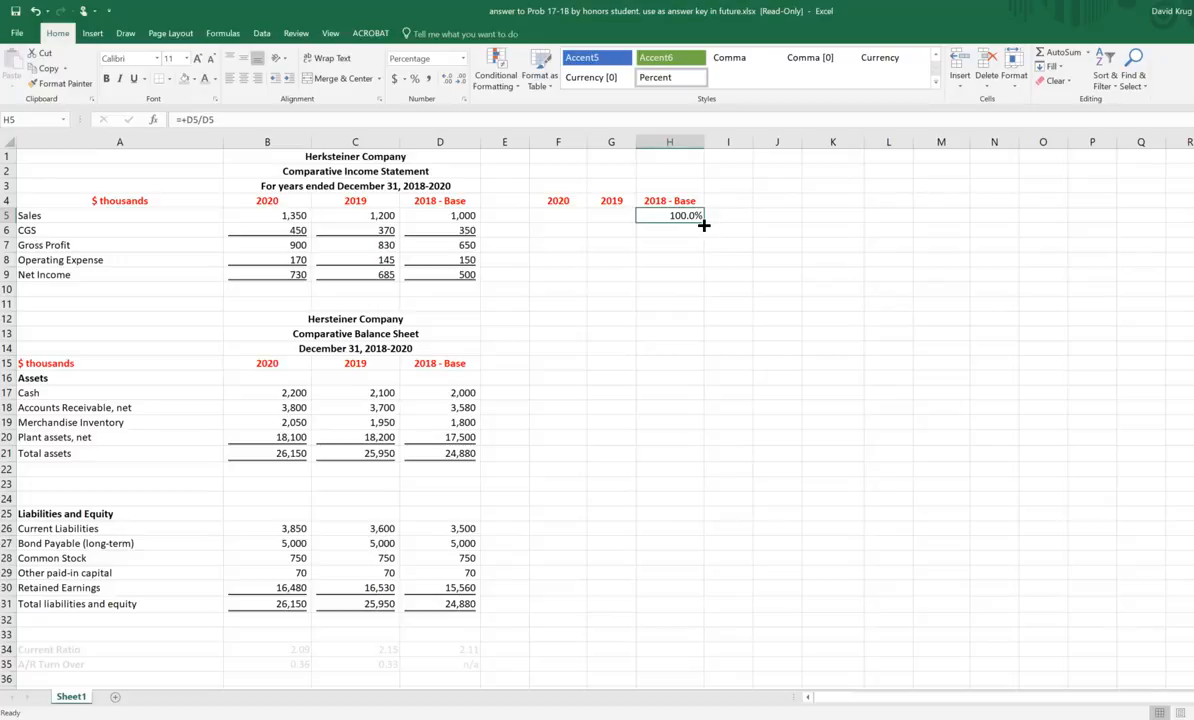
drag(704, 224, 546, 224)
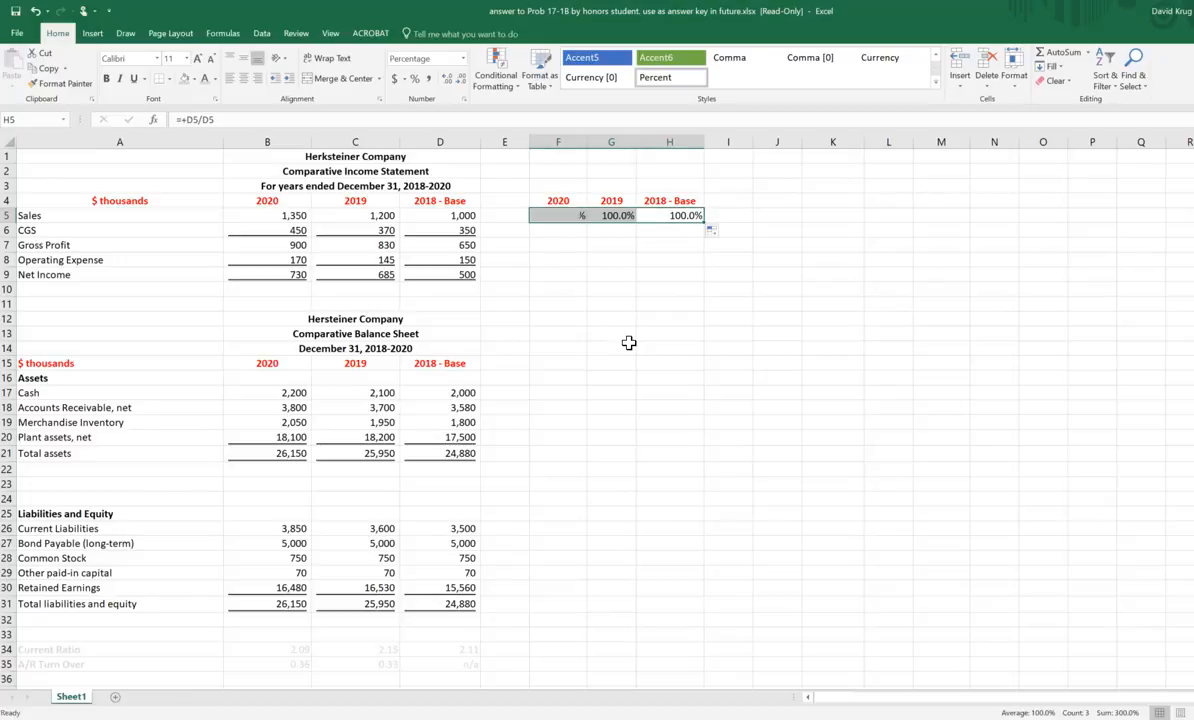
click(680, 216)
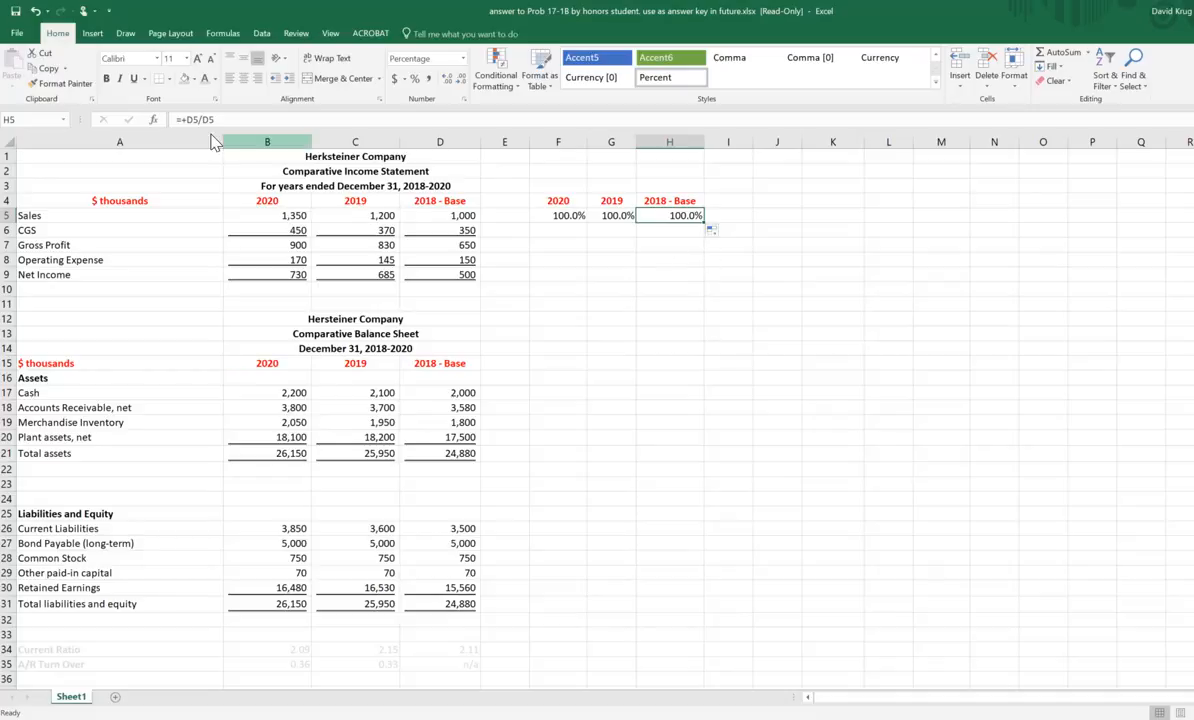
click(618, 216)
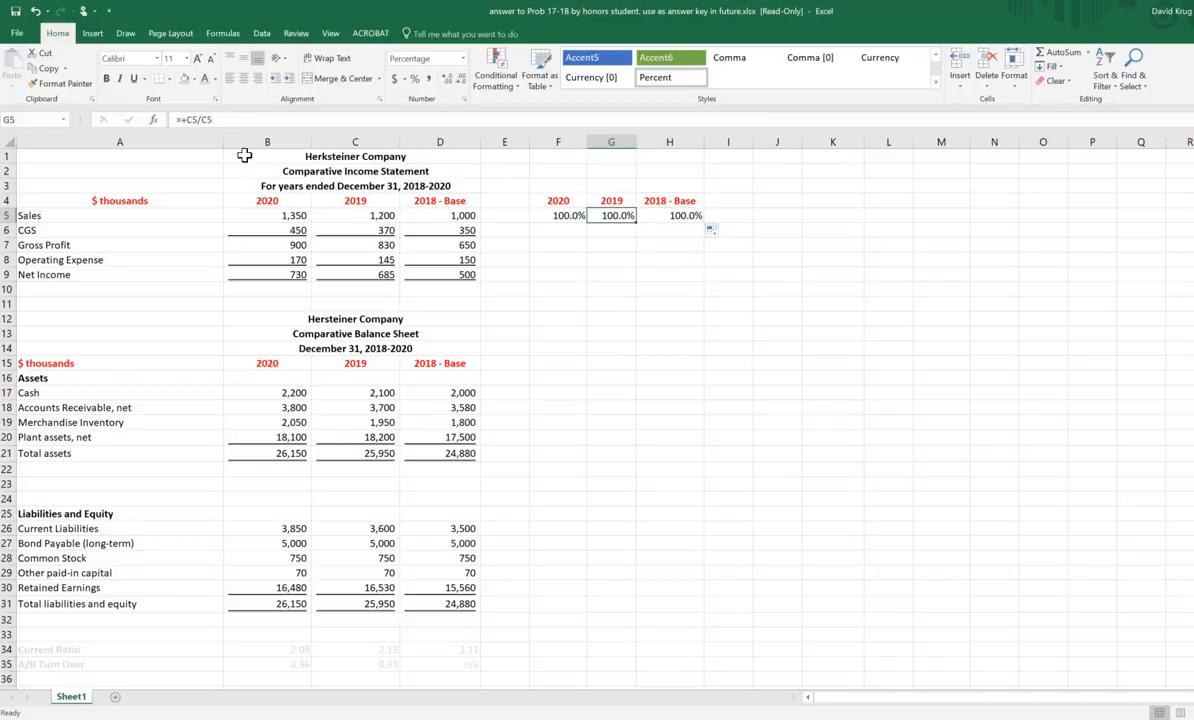
click(292, 216)
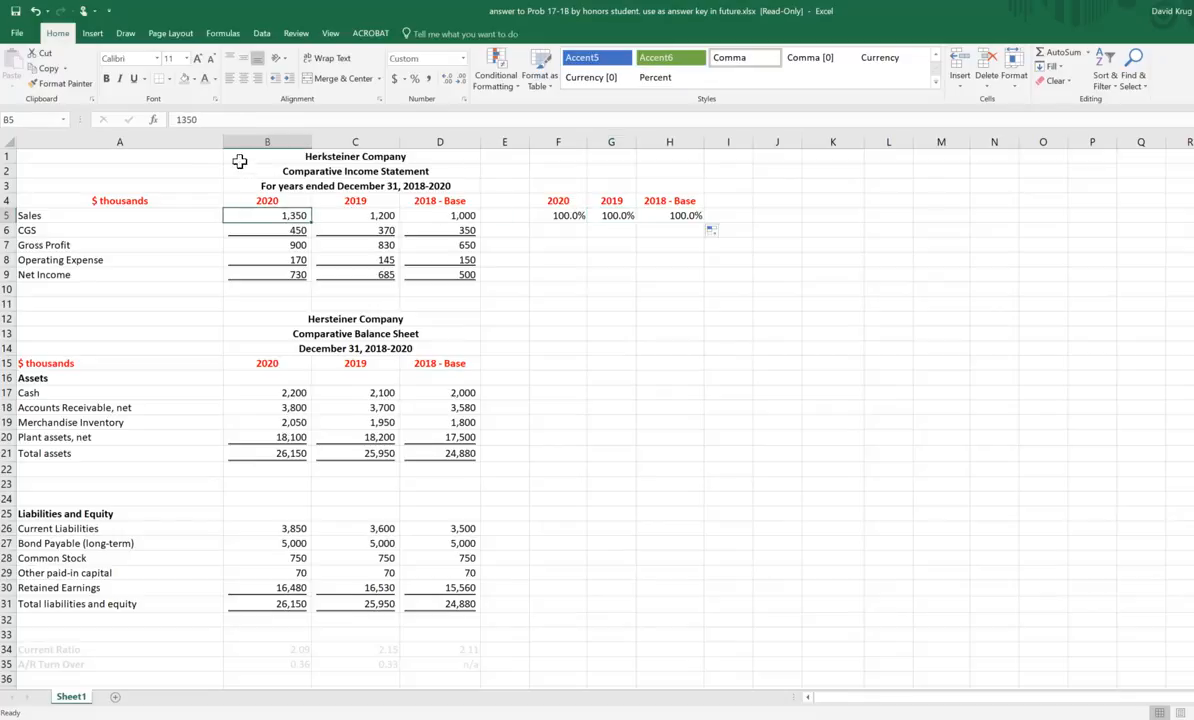
click(567, 217)
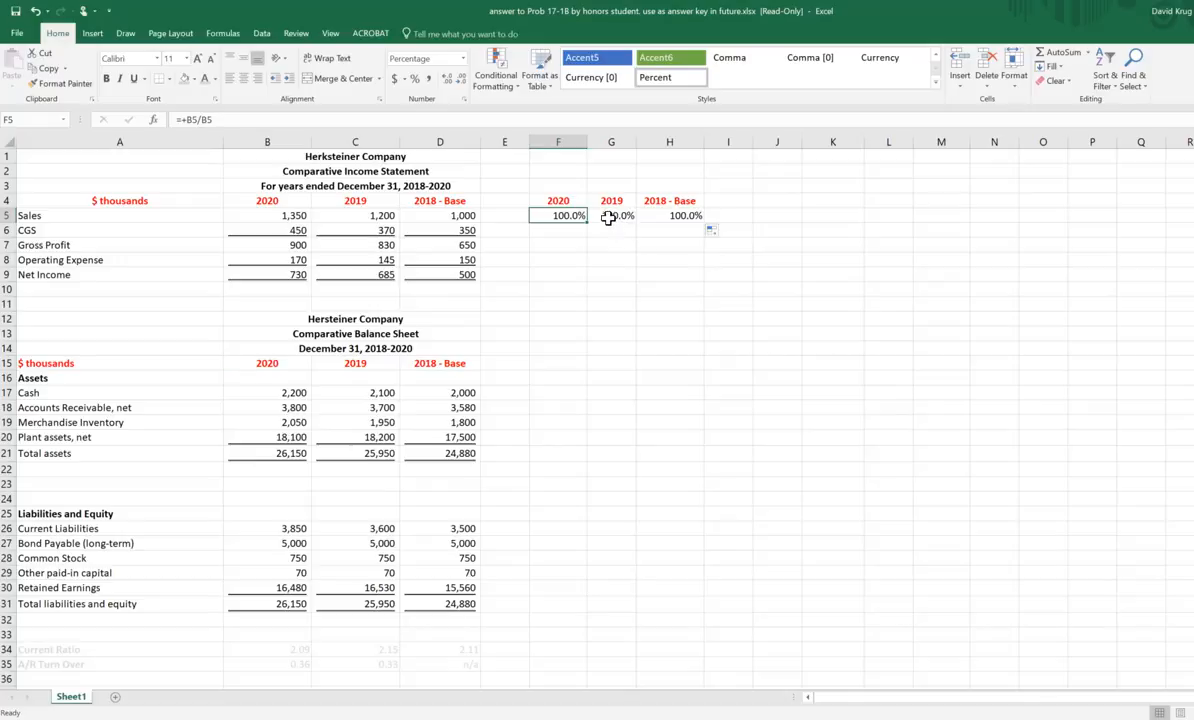
click(838, 260)
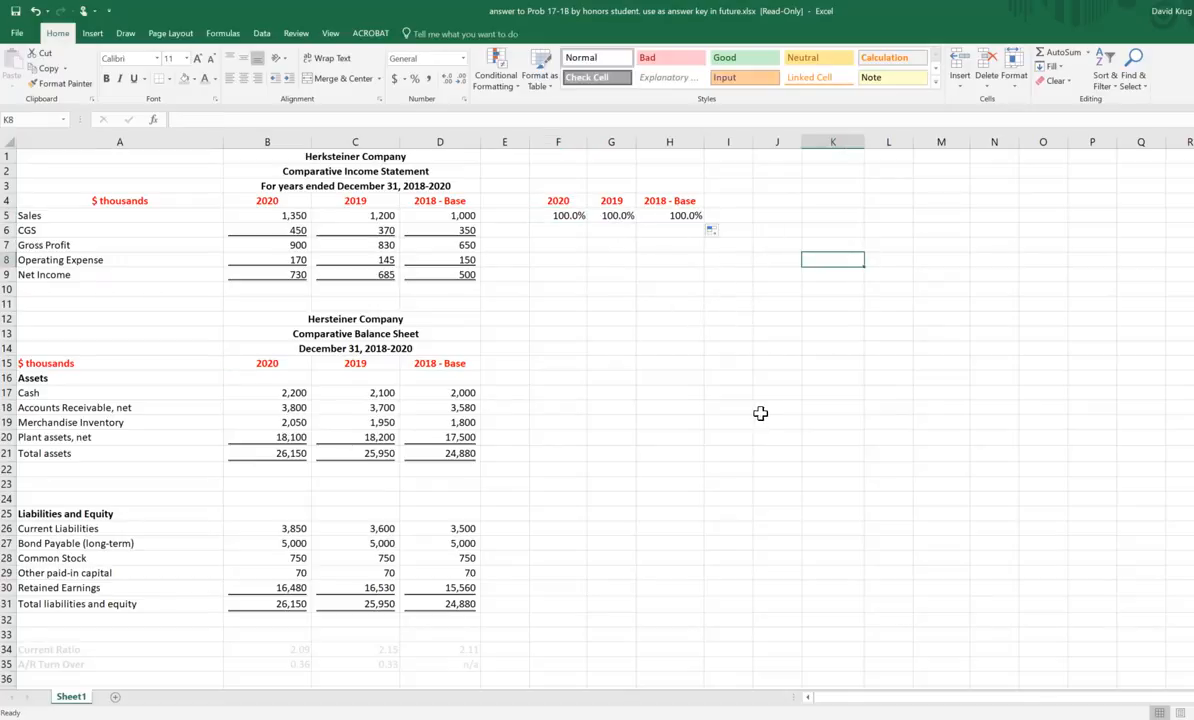
Step: Make the divisor in H5 an absolute reference so the formula reads =+D5/$D$5
click(683, 217)
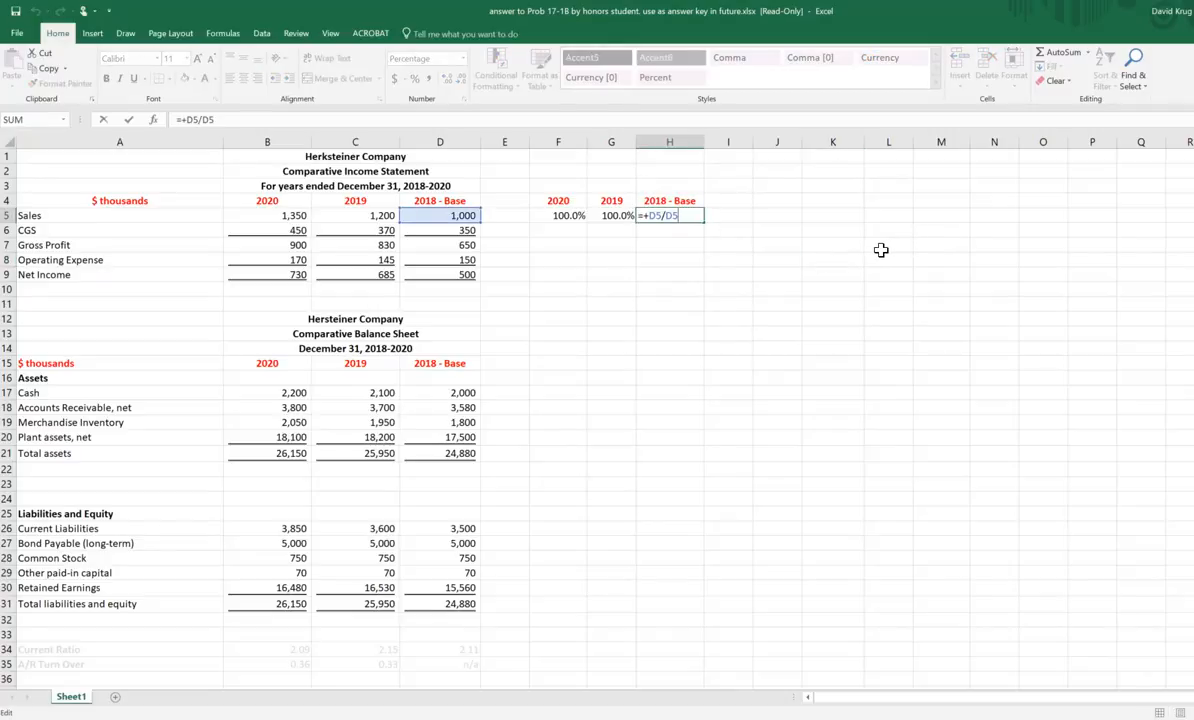
key(F4)
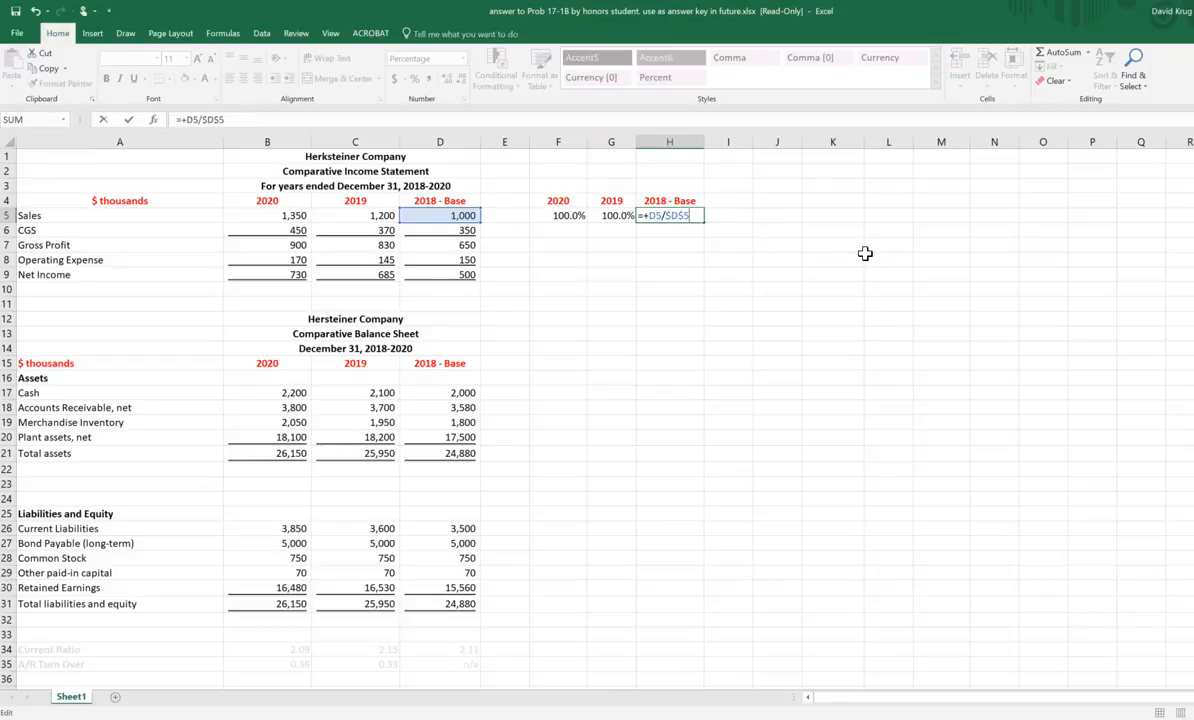
key(F4)
key(F4)
key(F4)
key(F4)
key(ctrl+Return)
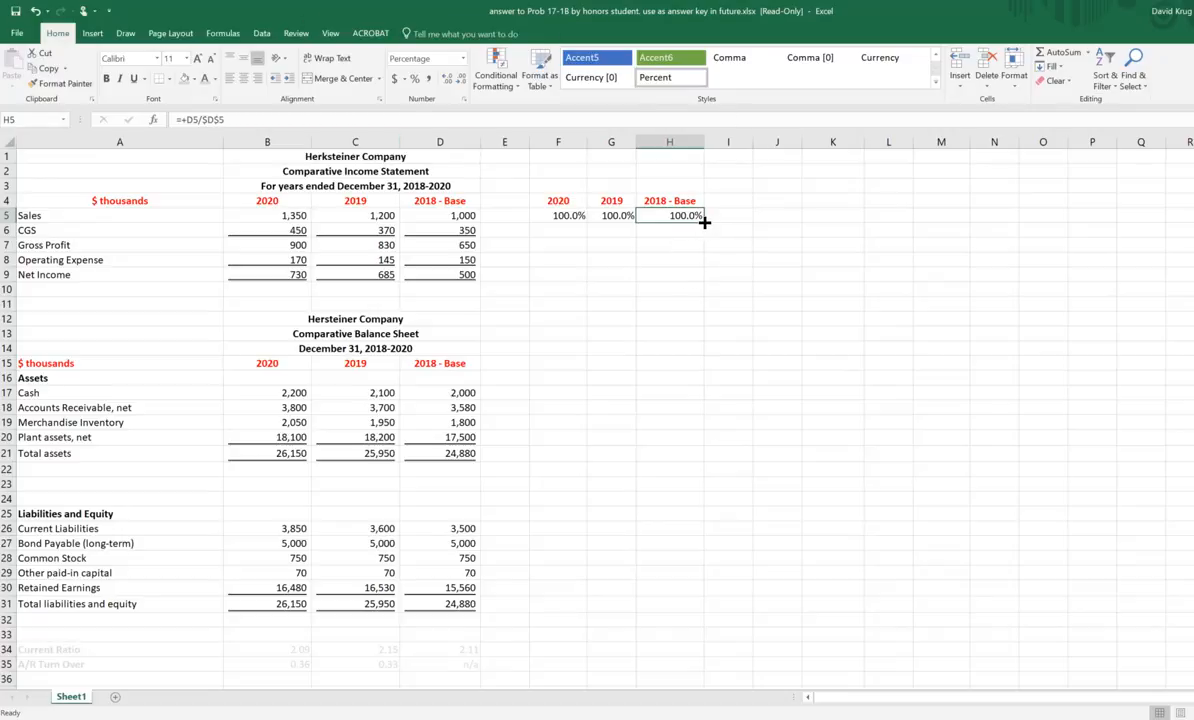
Step: Fill the formula with the fixed $D$5 divisor from H5 across to F5 and check it against the Sales figures
drag(704, 222, 550, 218)
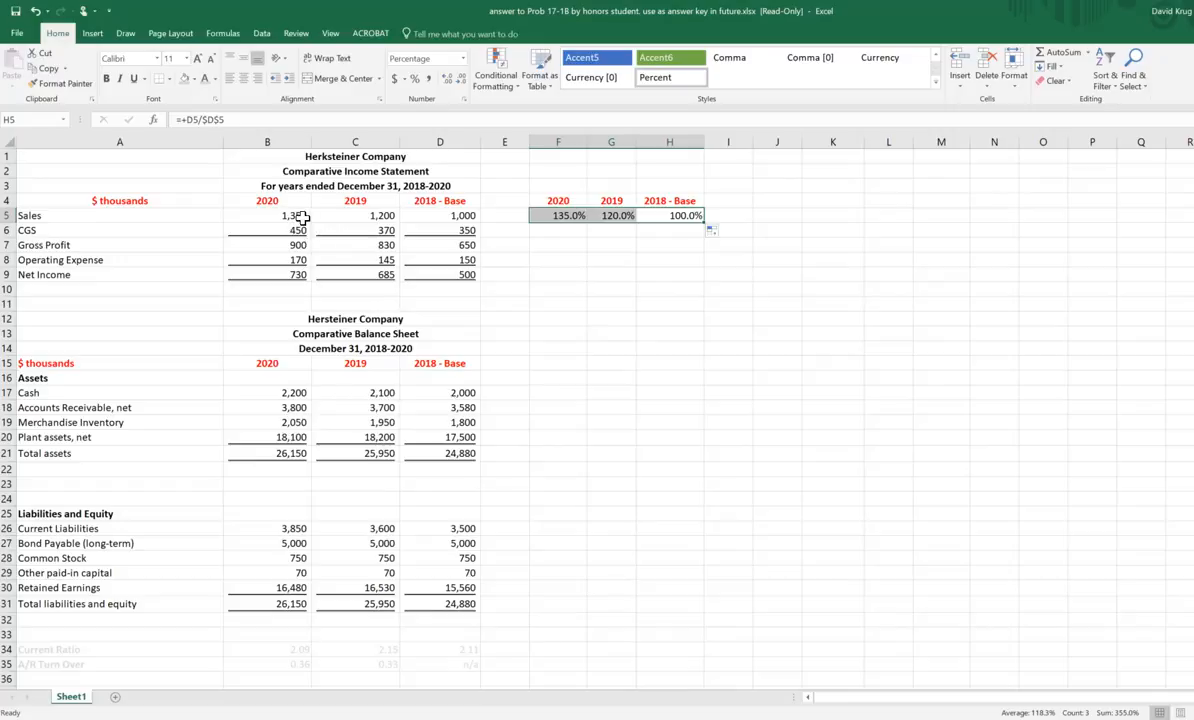
drag(301, 217, 455, 216)
click(560, 216)
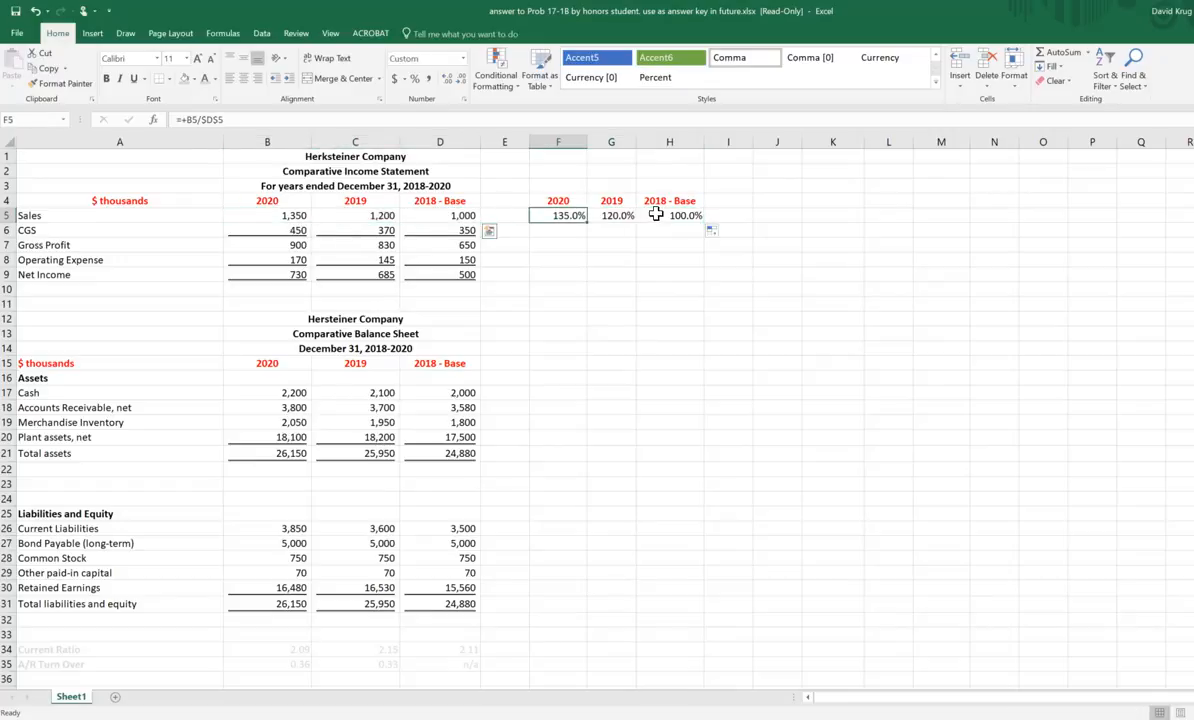
drag(655, 215, 674, 216)
click(832, 259)
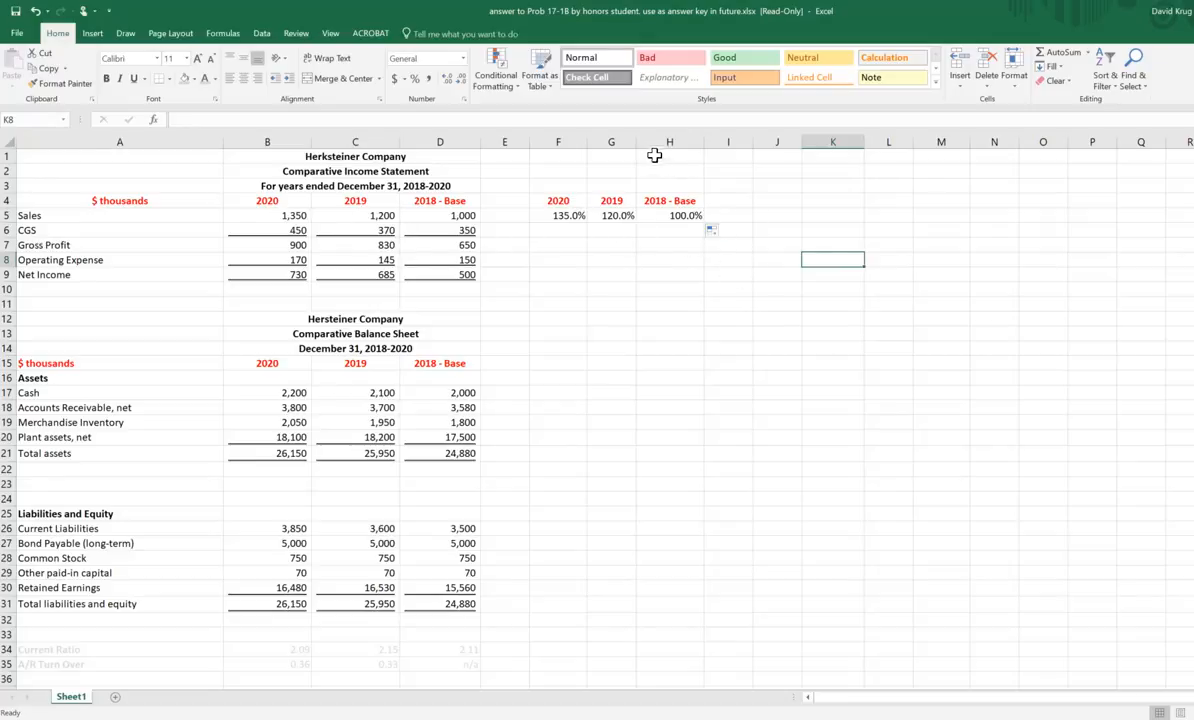
Step: Widen column G slightly and fill the Sales percentage formulas in F5:H5 down through the Net Income row
drag(637, 142, 647, 142)
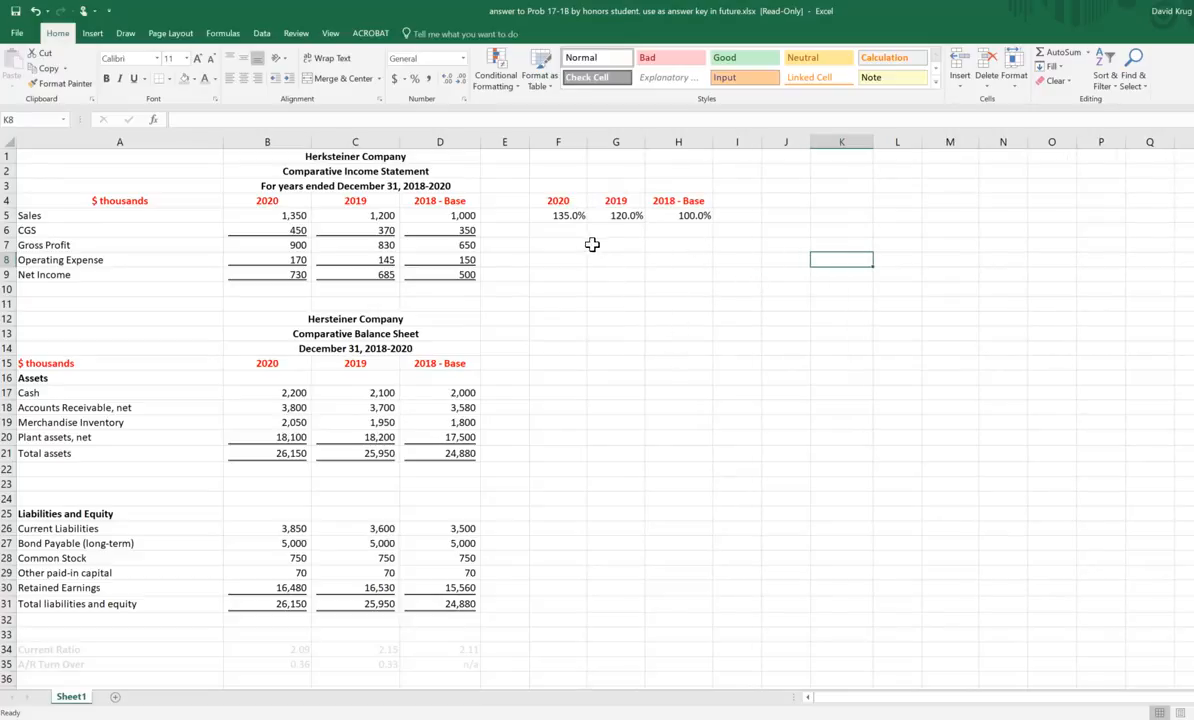
drag(577, 218, 717, 280)
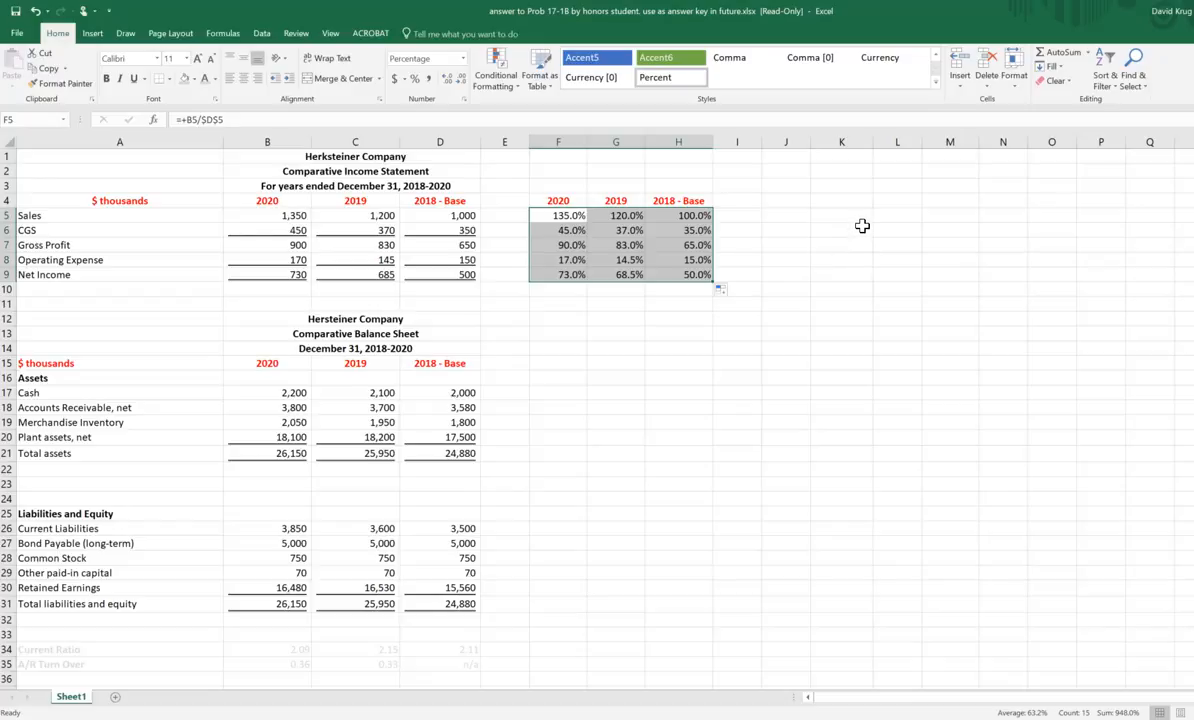
Step: Examine the filled formulas in columns G and H, comparing their divisor with the 2018 Sales figure in D5
click(692, 231)
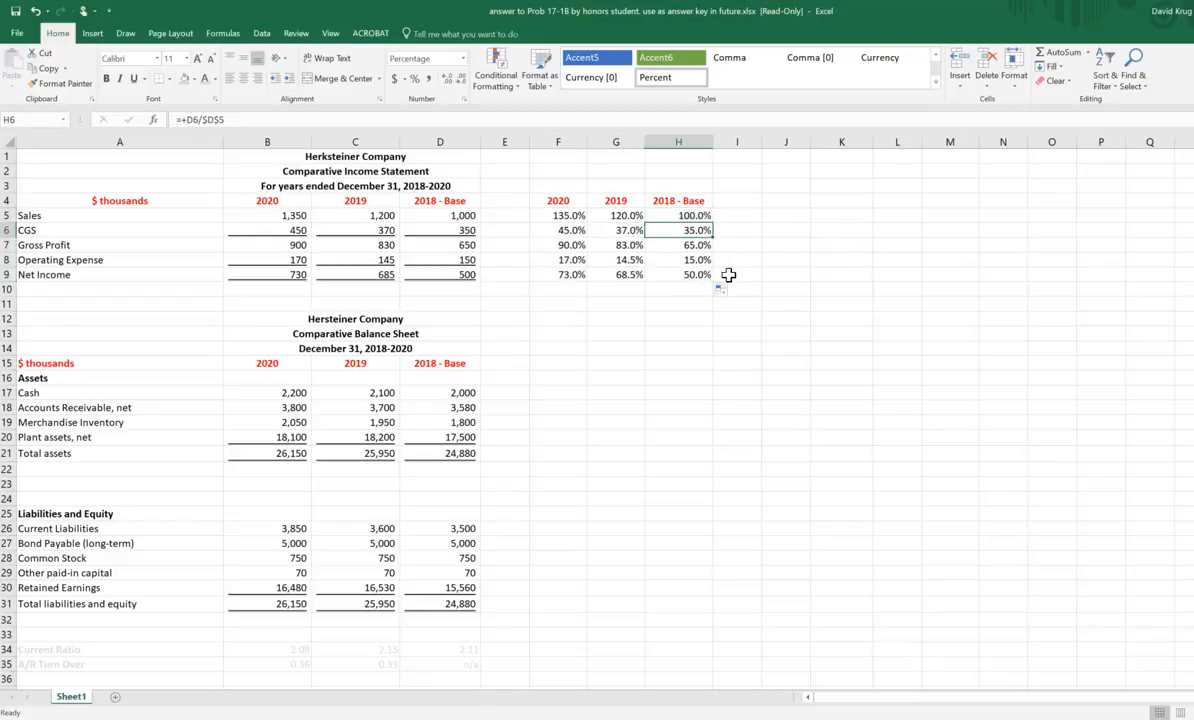
key(Down)
key(Down)
key(Down)
key(Left)
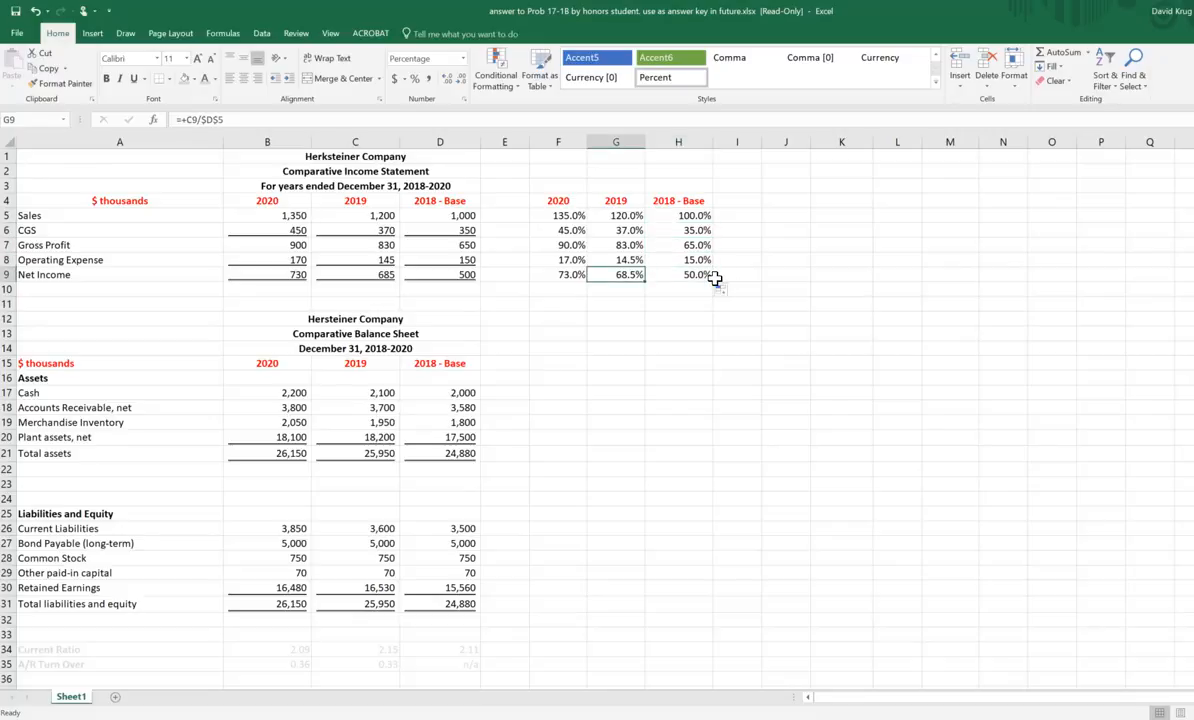
key(Up)
key(Up)
key(Up)
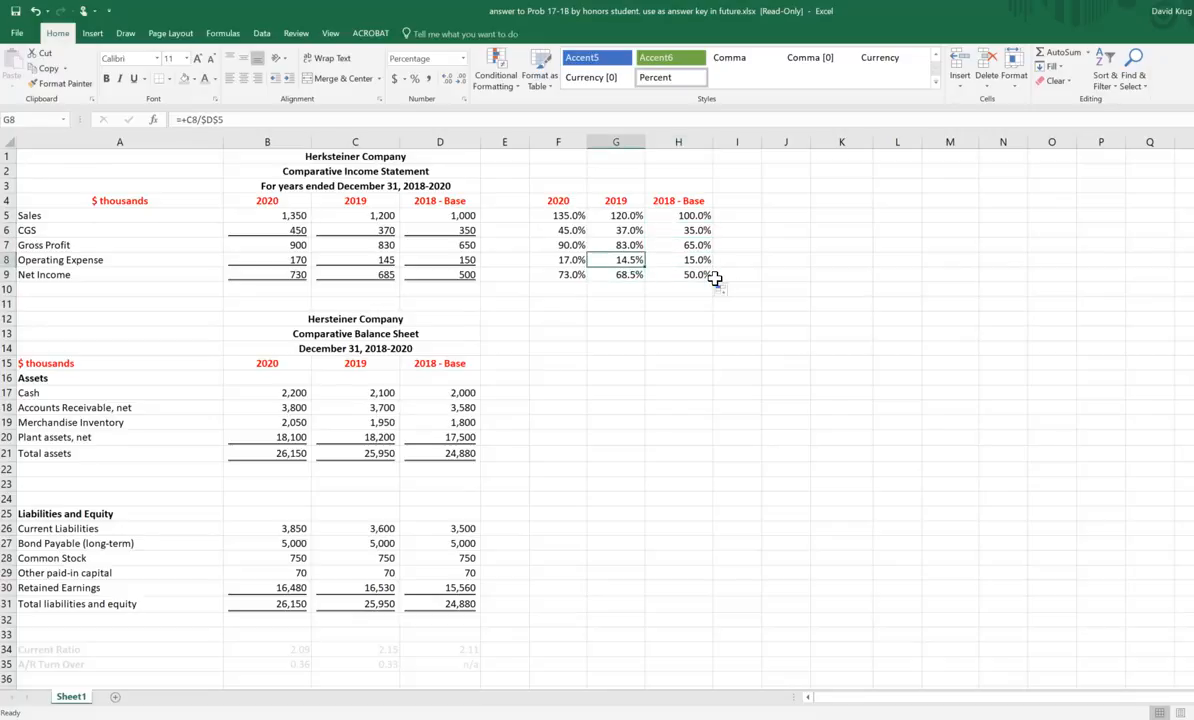
key(Right)
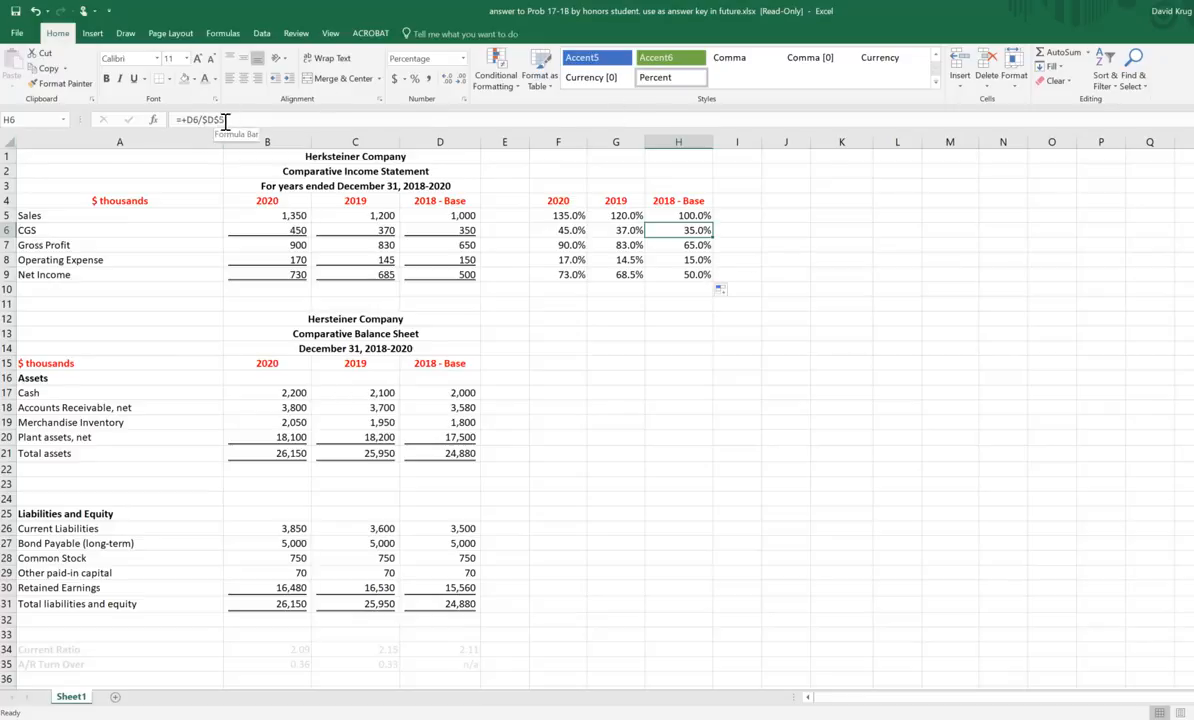
click(460, 214)
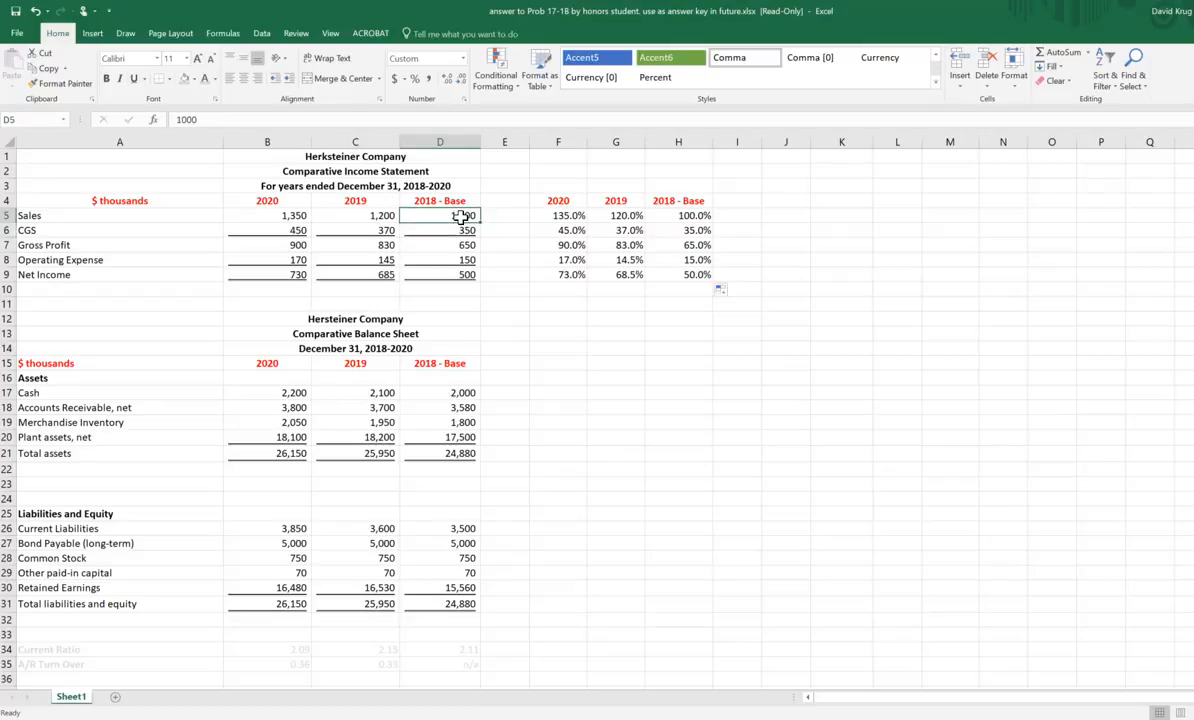
click(690, 231)
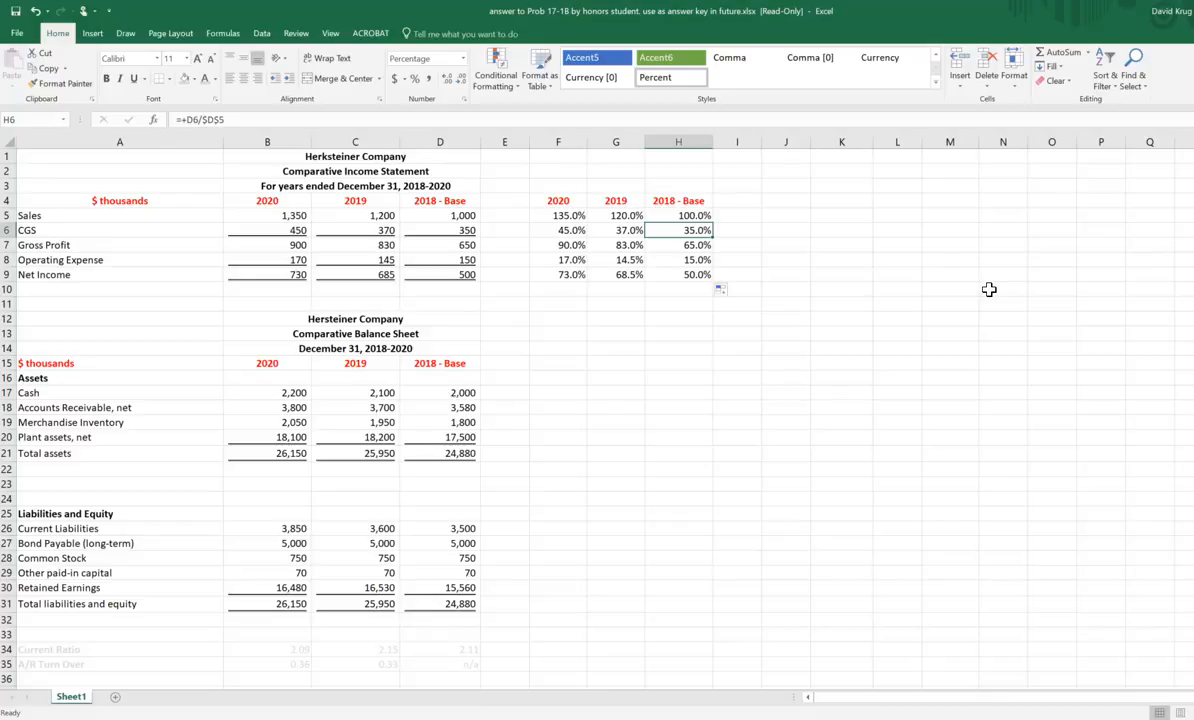
Step: Clear the percentage formulas from the CGS through Net Income rows in F6:H9
click(786, 333)
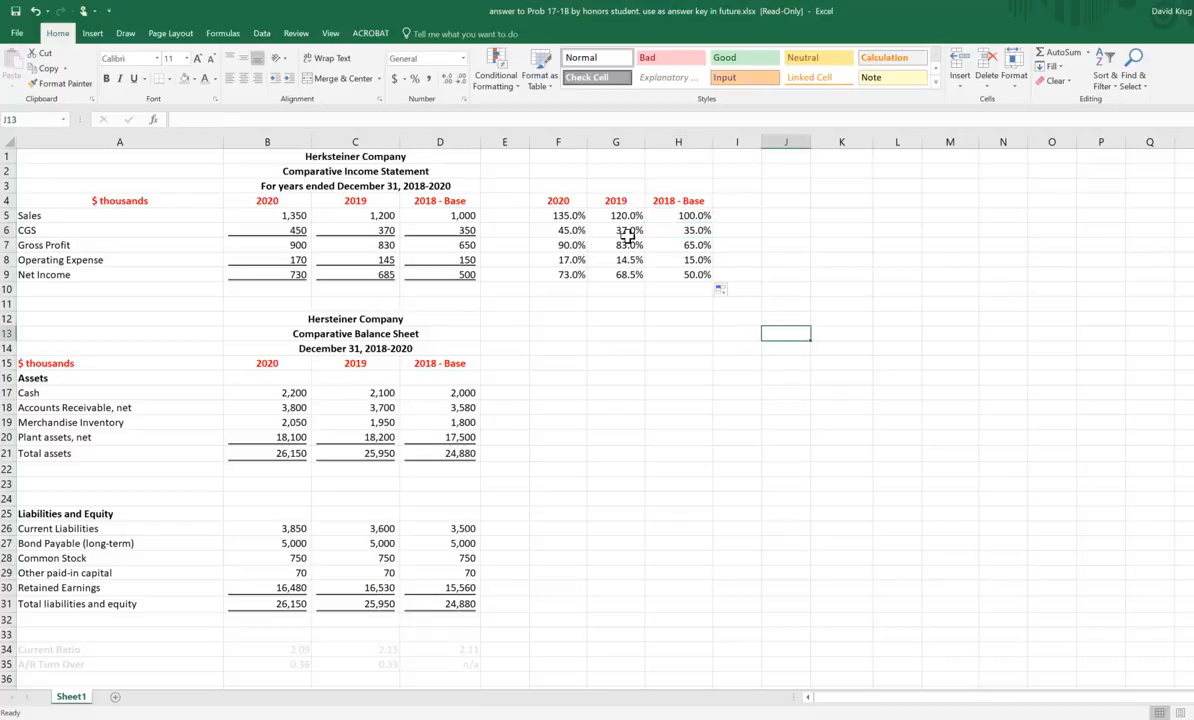
drag(568, 231, 691, 275)
key(Delete)
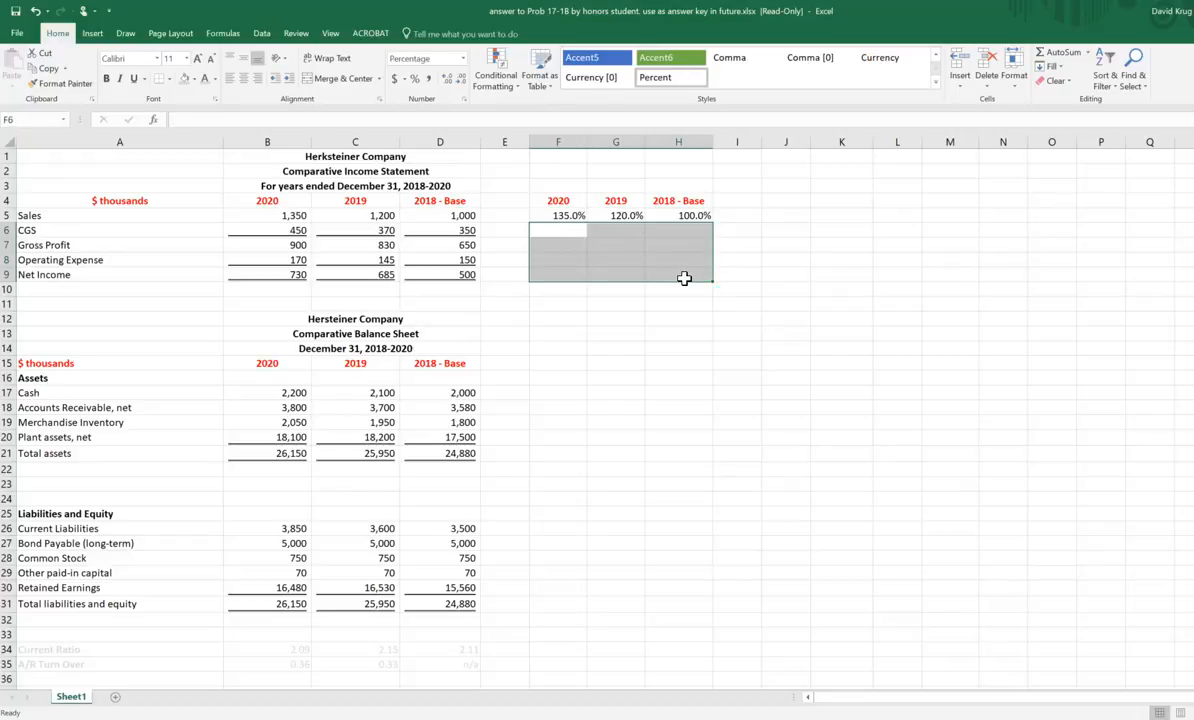
Step: Change the H5 formula to =+D5/$D5 so that only the divisor's column D is locked and its row is relative
click(660, 215)
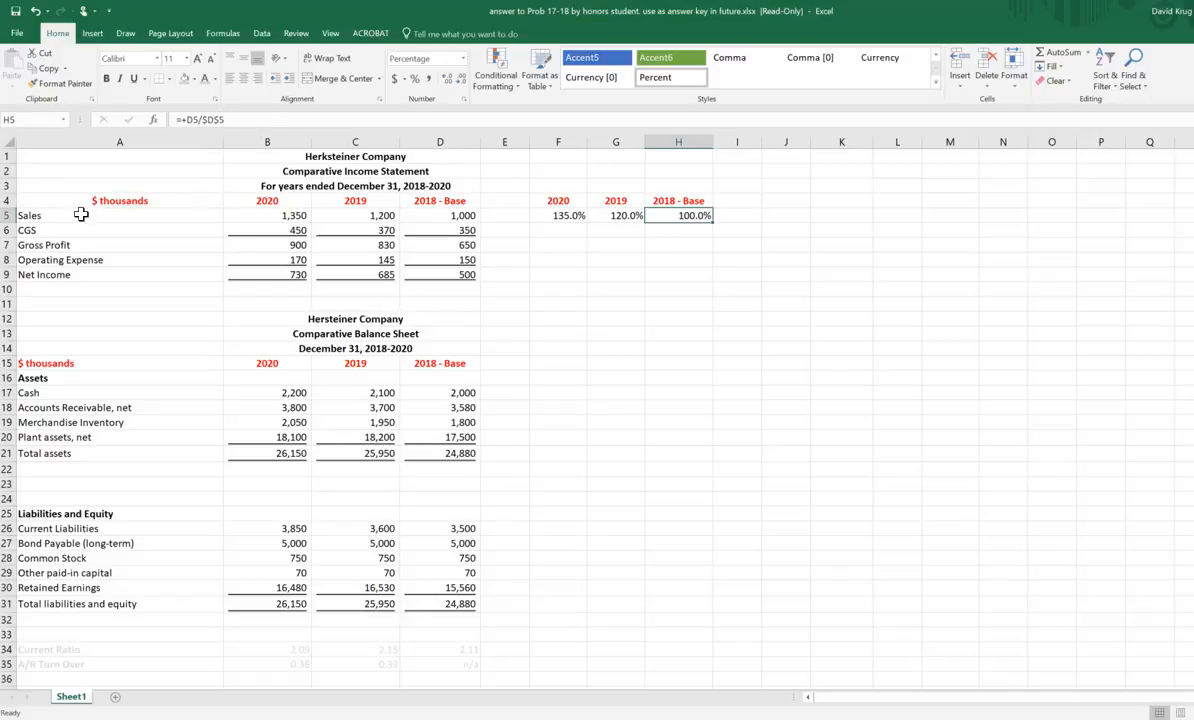
click(440, 141)
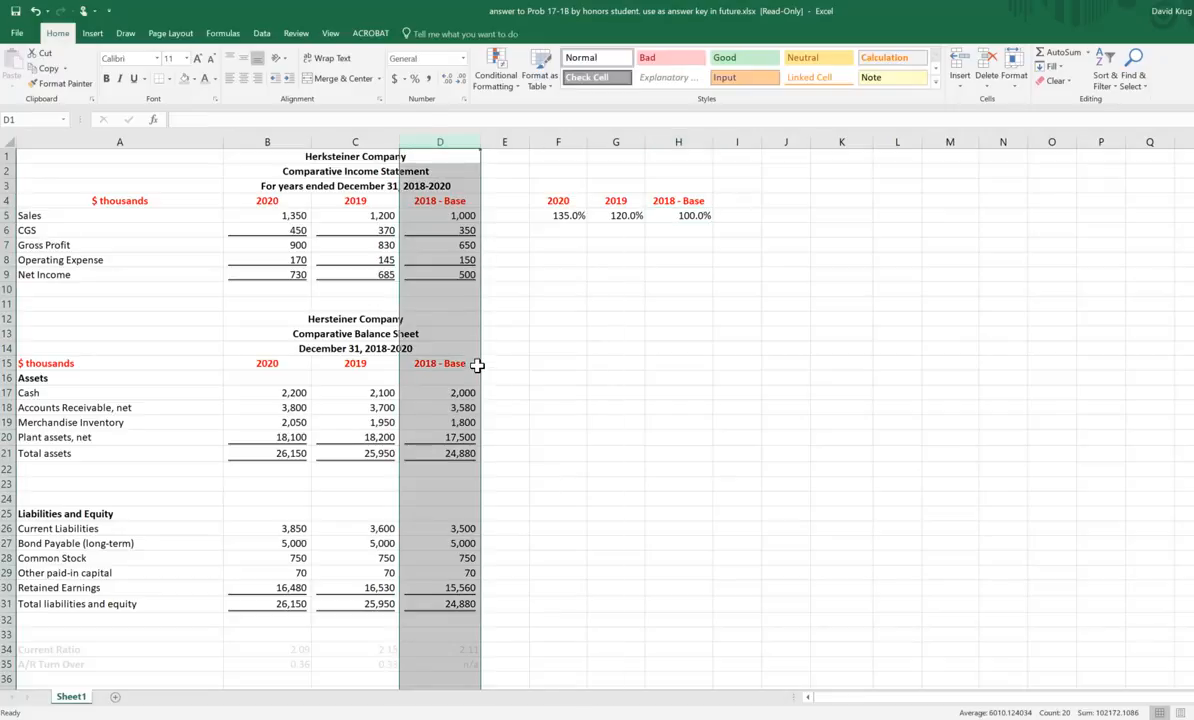
click(6, 215)
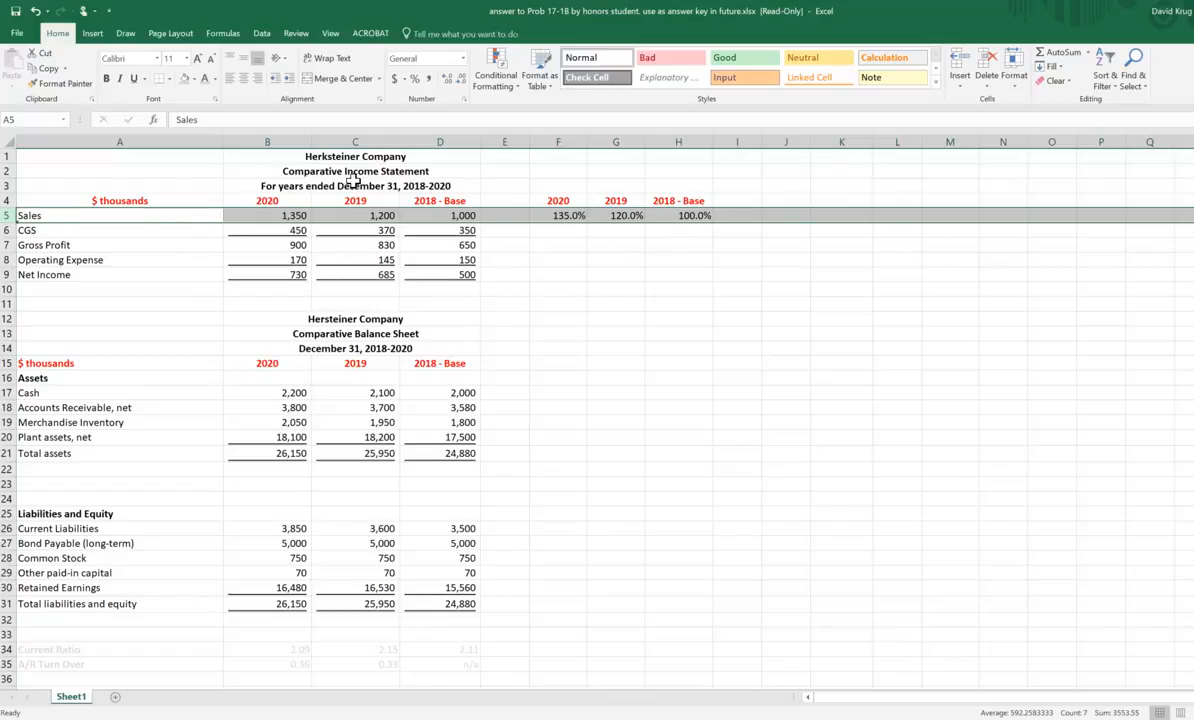
click(686, 216)
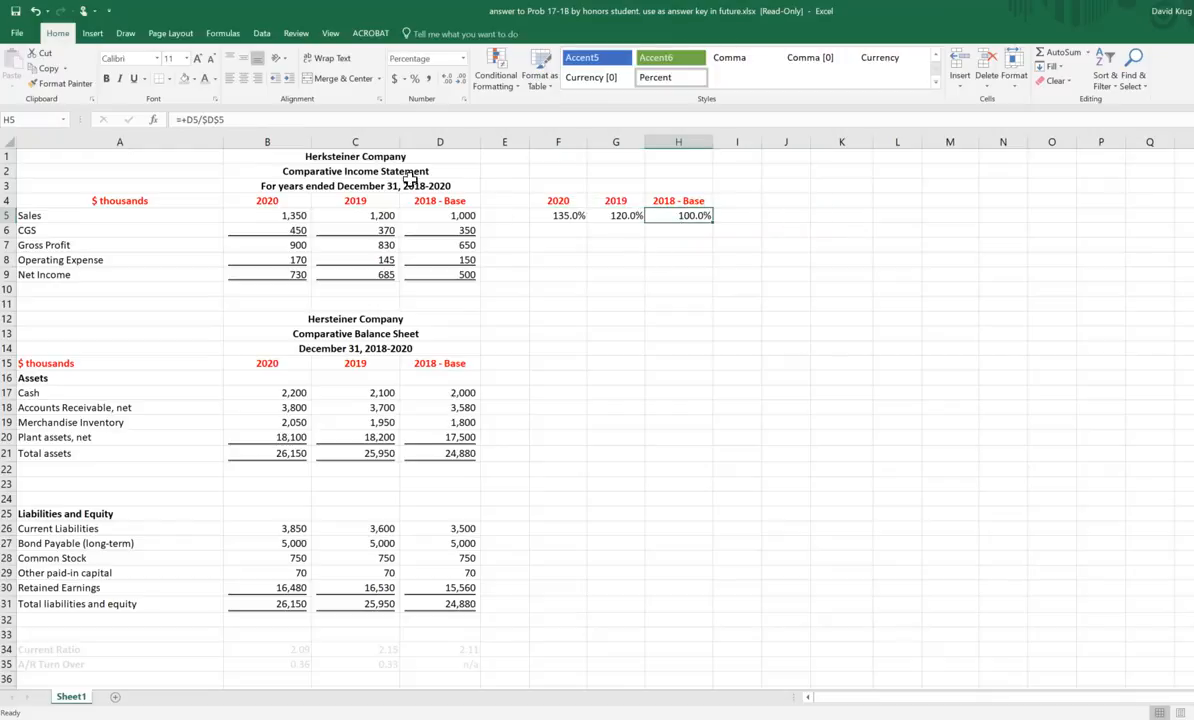
click(219, 119)
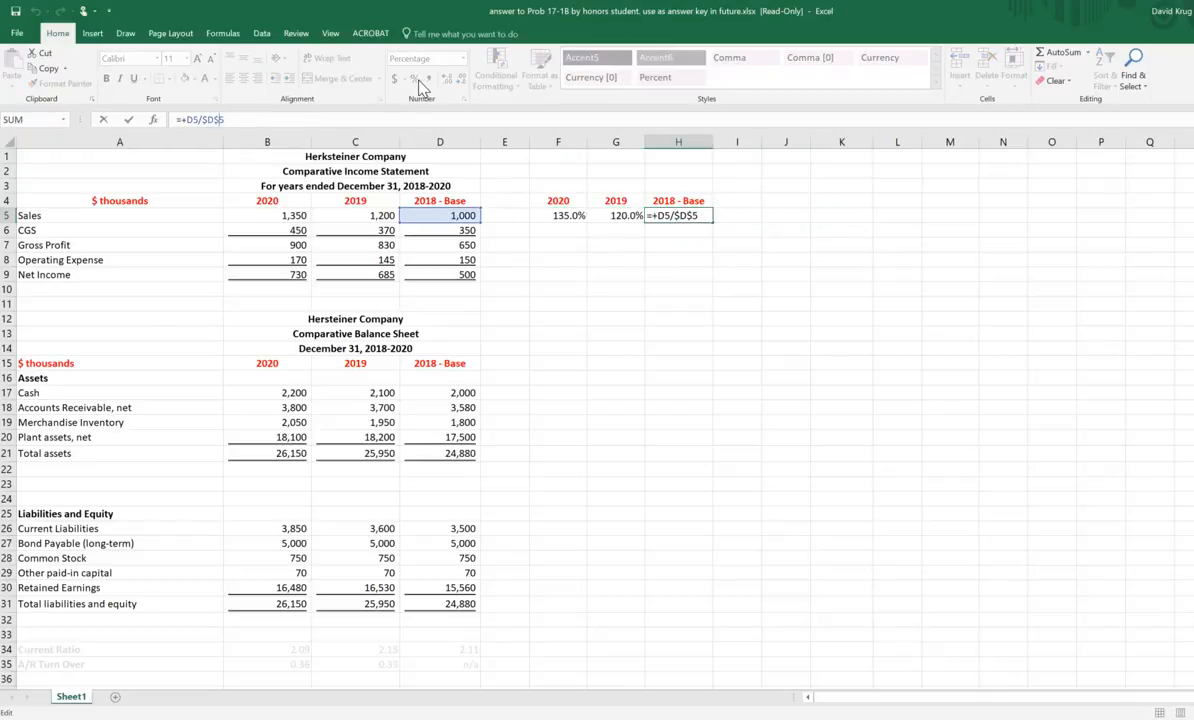
key(BackSpace)
click(914, 318)
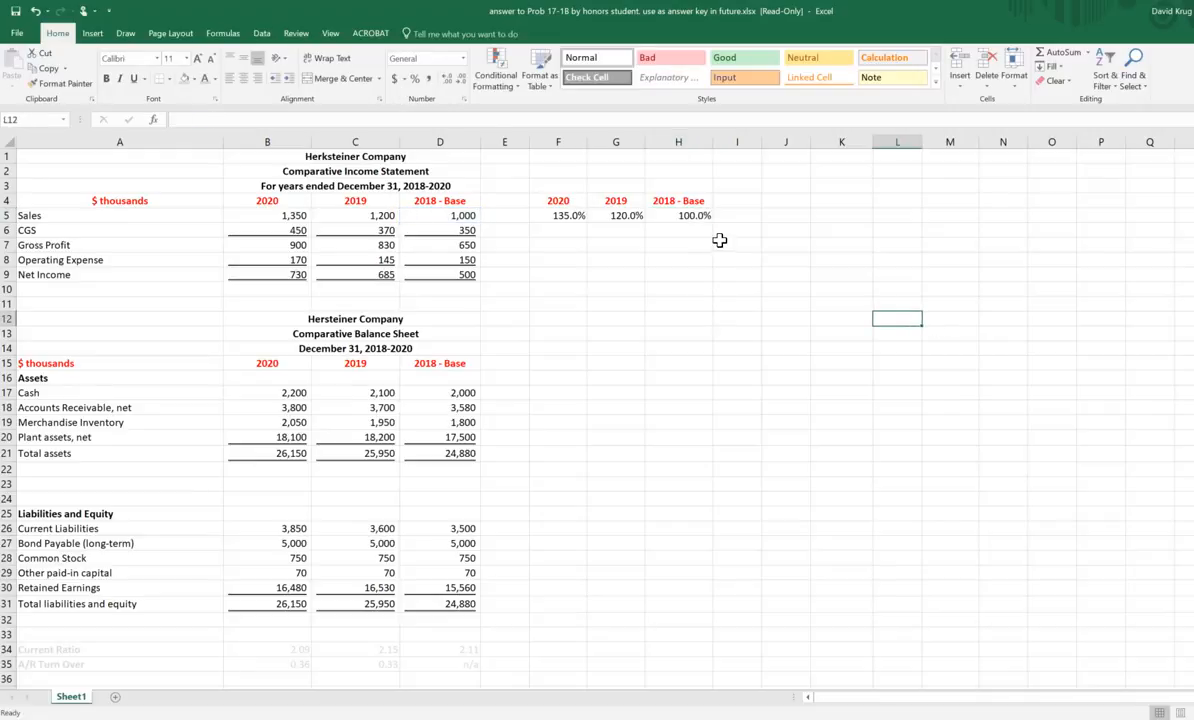
Step: Fill the H5 formula across to F5 and then down F5:H5 through the Net Income row
click(695, 219)
drag(711, 222, 528, 222)
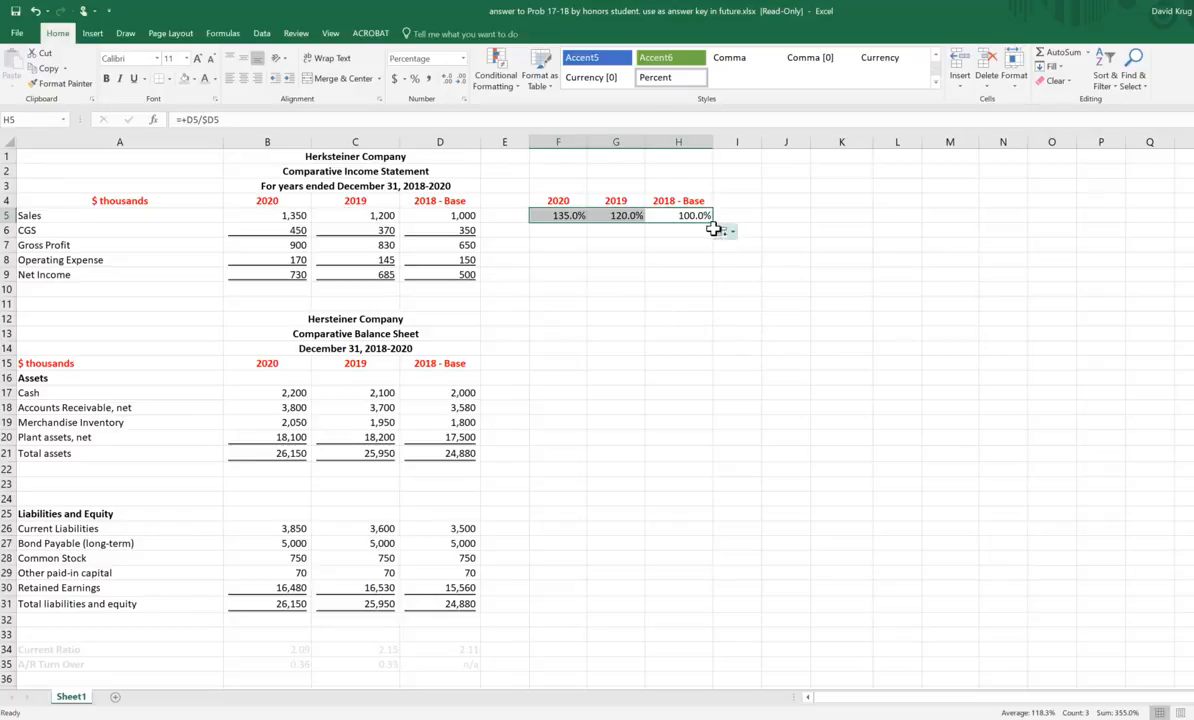
drag(712, 224, 699, 283)
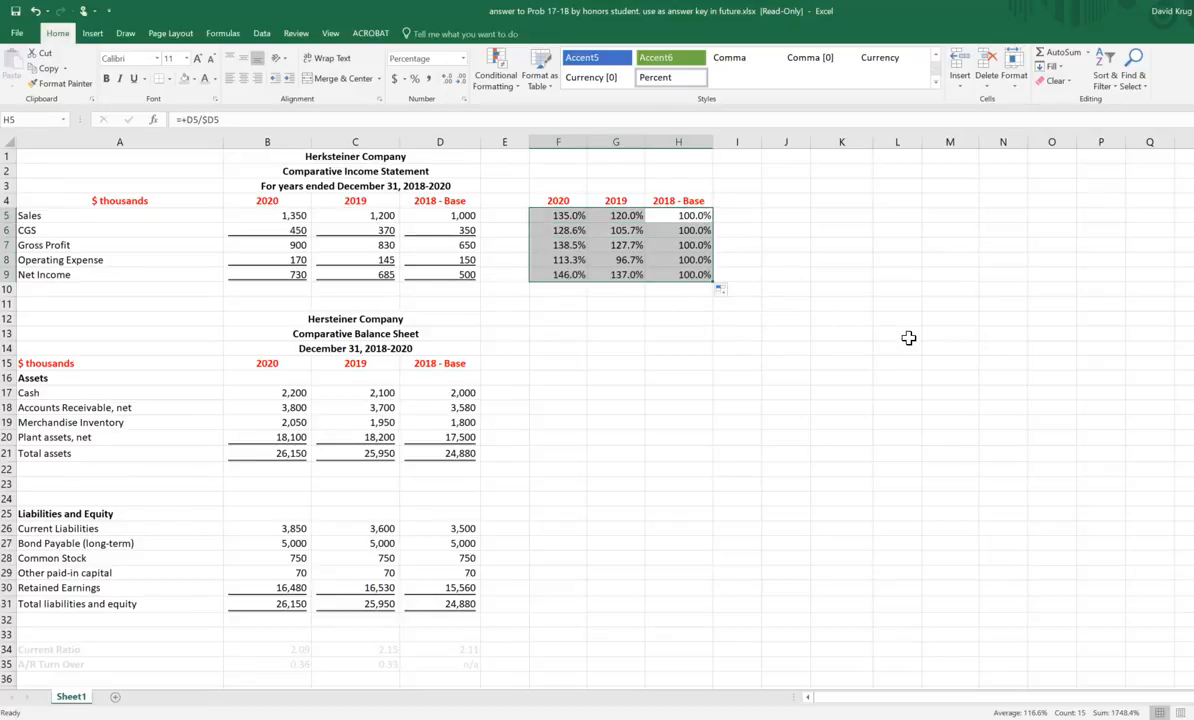
click(878, 318)
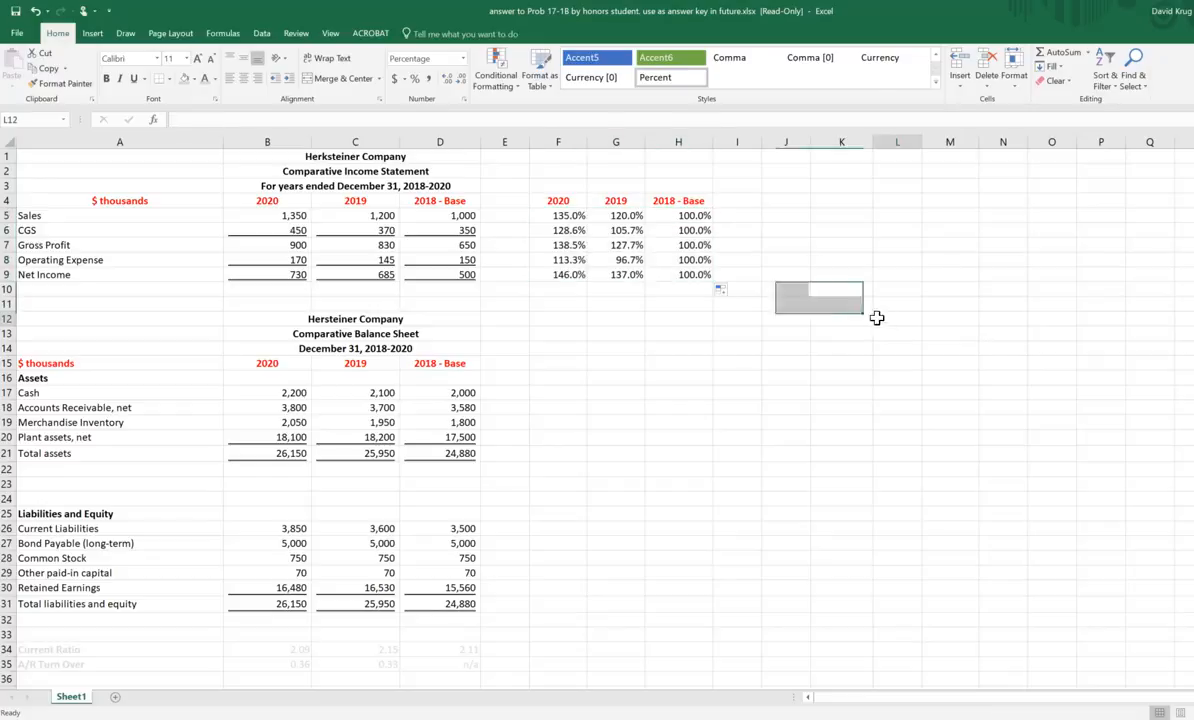
Step: Review the formula in H5 against the 2018 base-year column D that its divisor locks
click(688, 216)
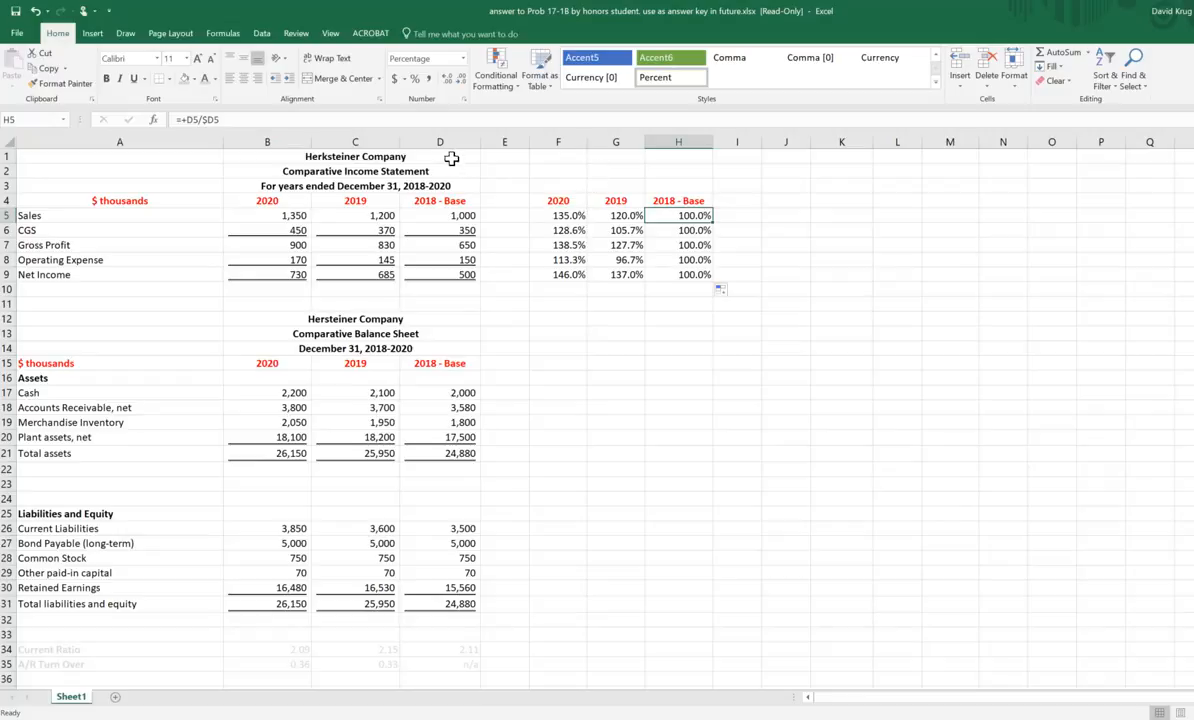
click(422, 142)
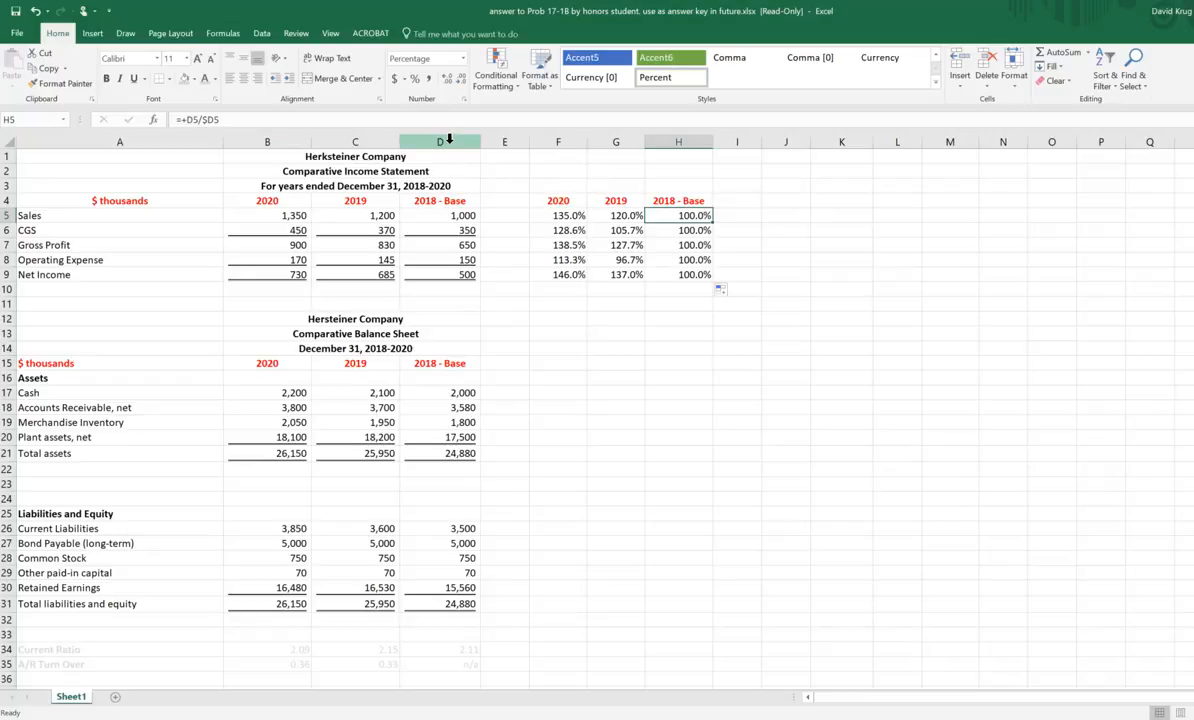
click(700, 216)
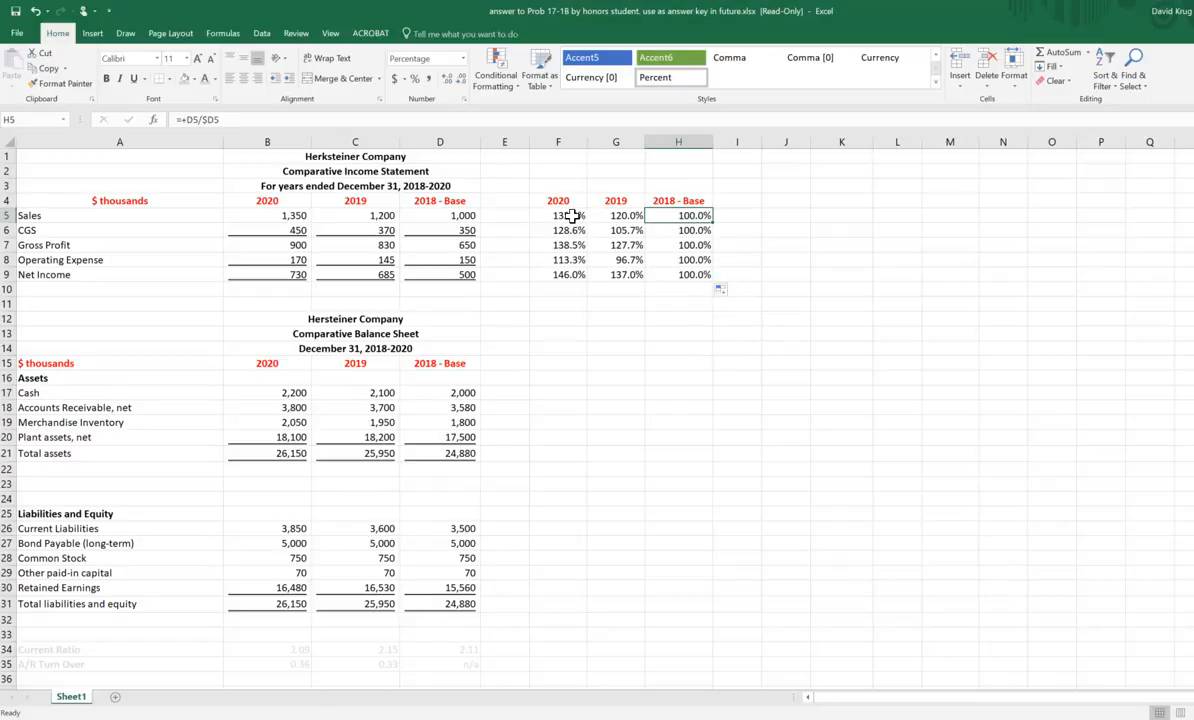
Step: Copy the Sales percentage formulas in F5:H5 into the balance sheet's Cash row, starting at F17
drag(571, 216, 689, 220)
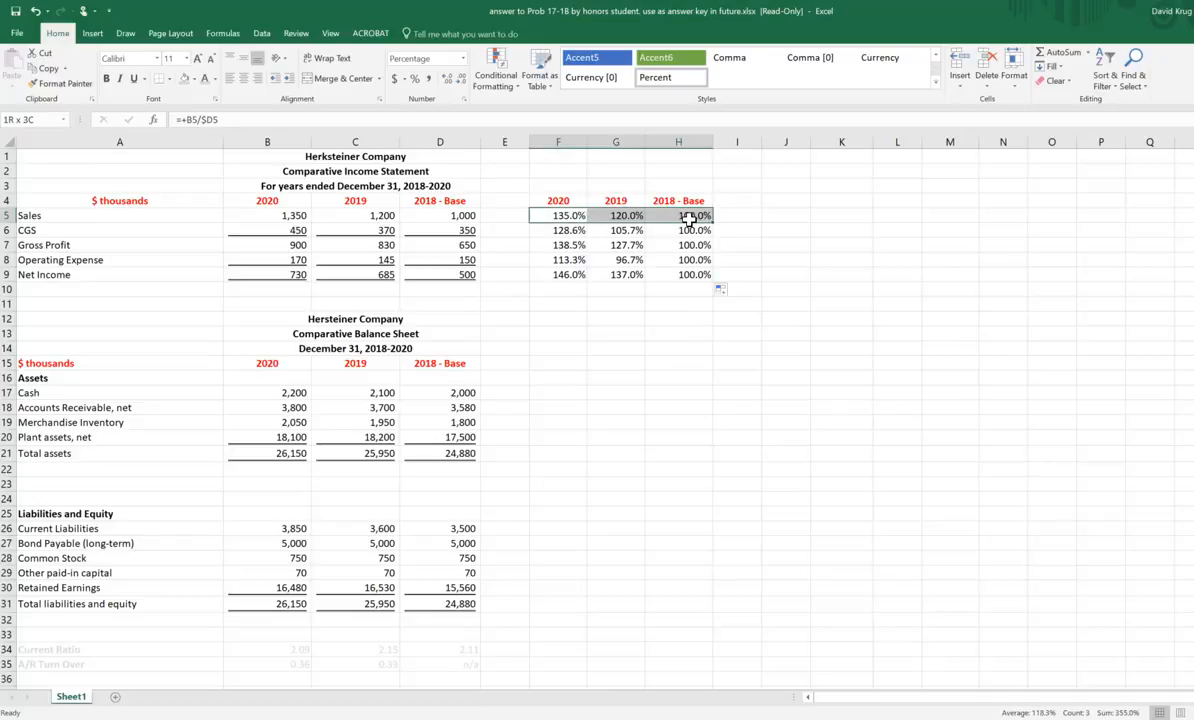
right_click(689, 217)
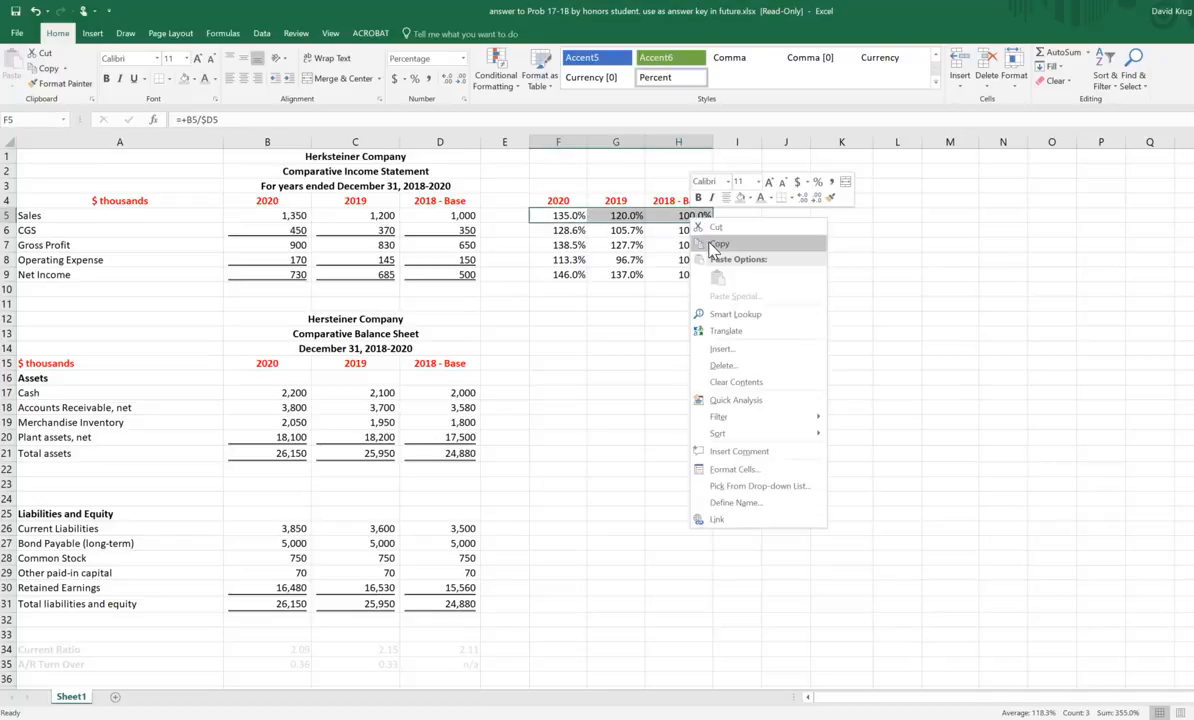
click(705, 234)
click(567, 393)
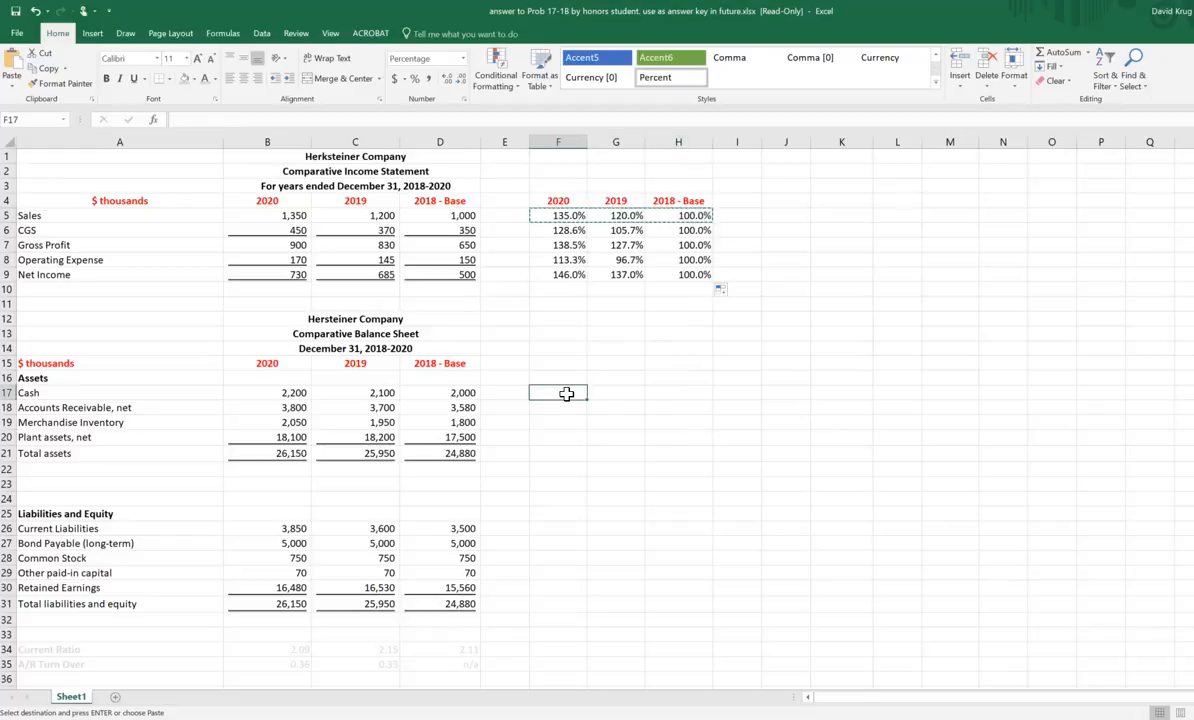
right_click(575, 379)
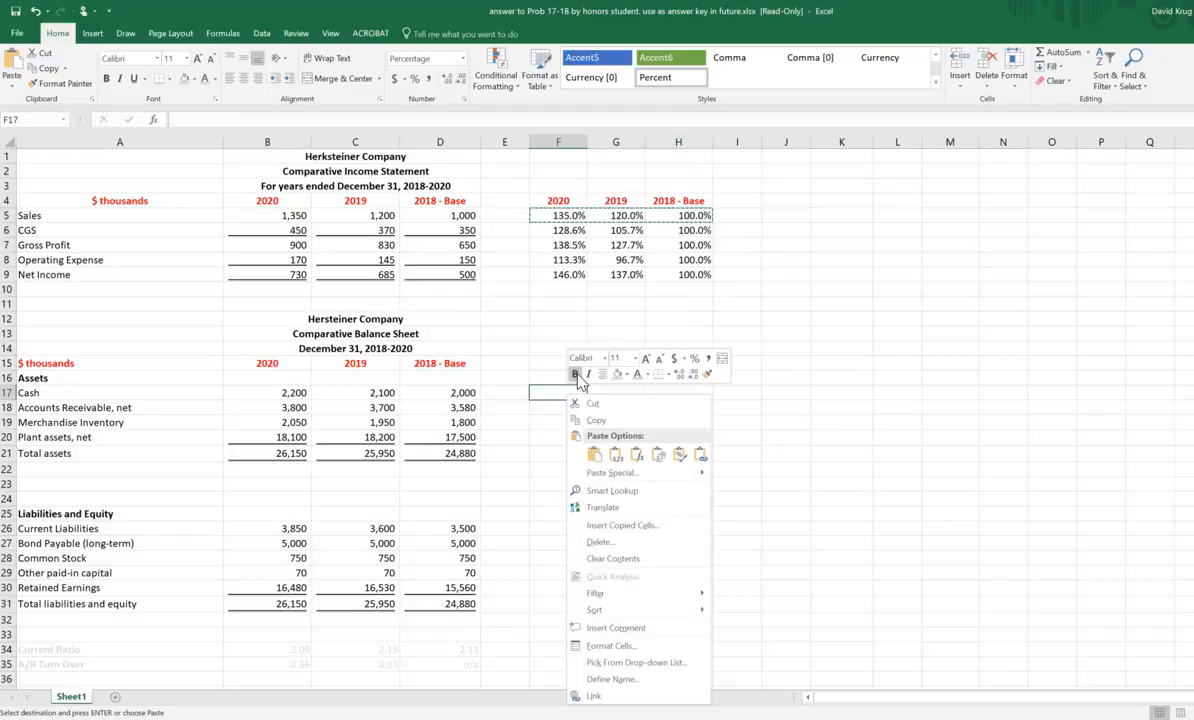
click(592, 456)
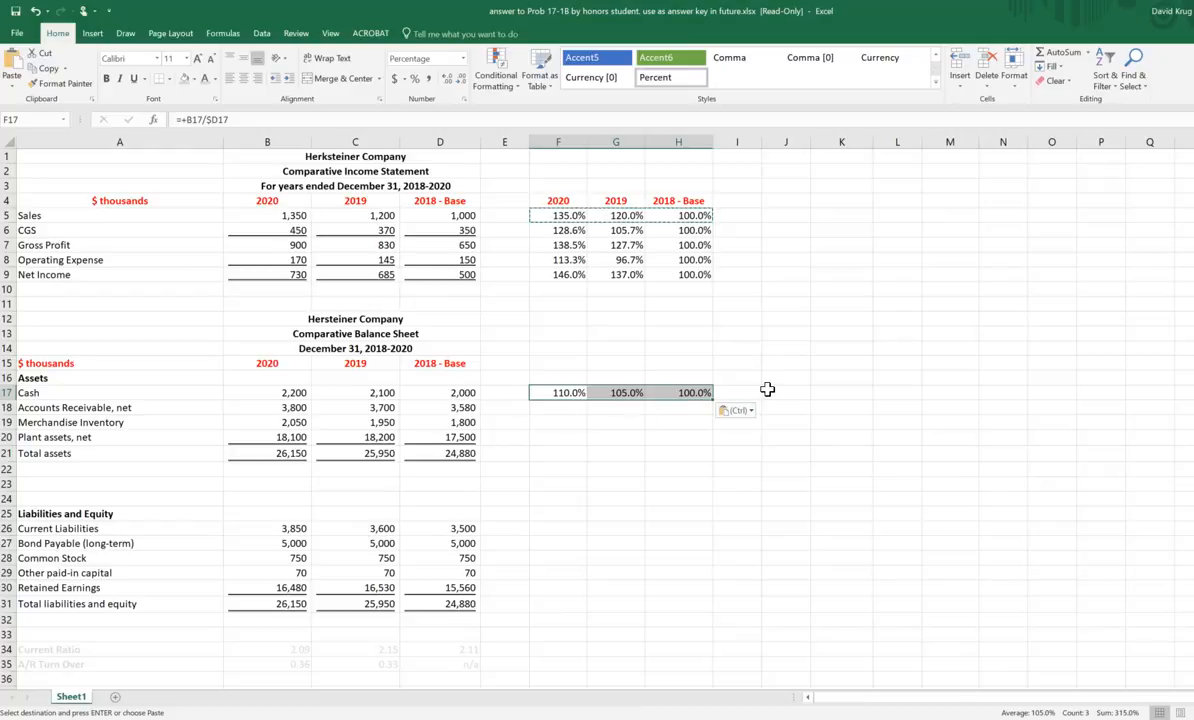
Step: Inspect the pasted Cash percentage formulas in F17:H17, checking which cells each one divides
click(652, 441)
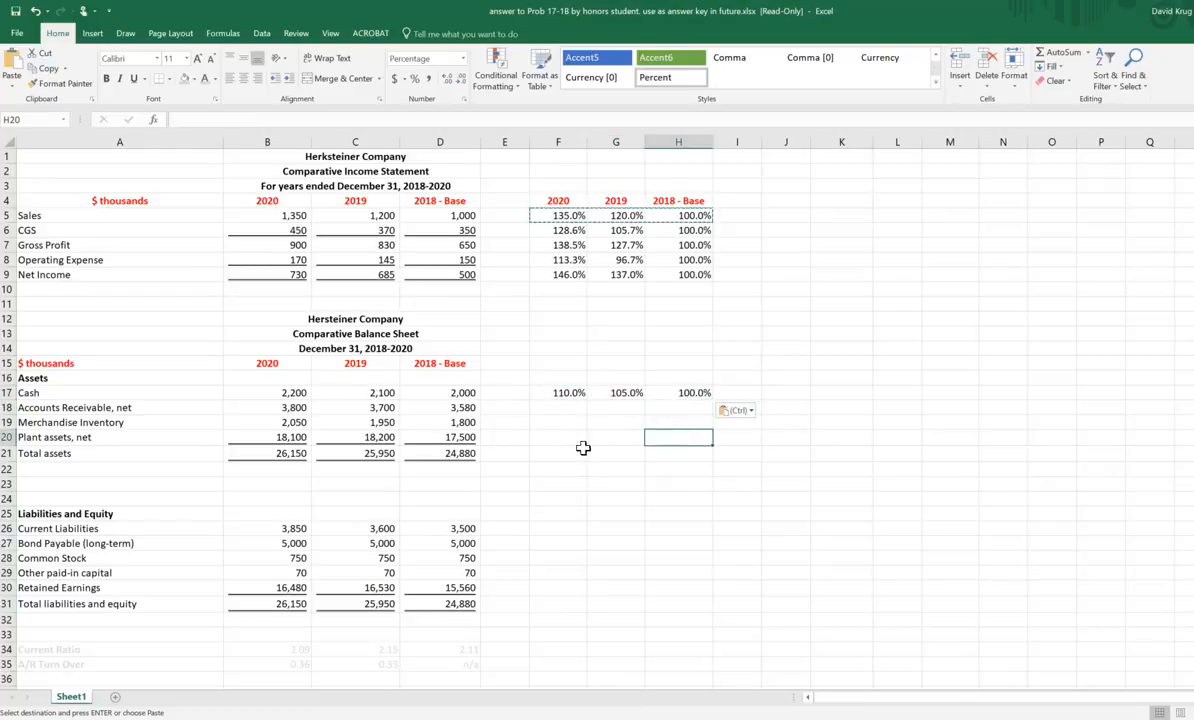
click(566, 392)
drag(644, 392, 694, 392)
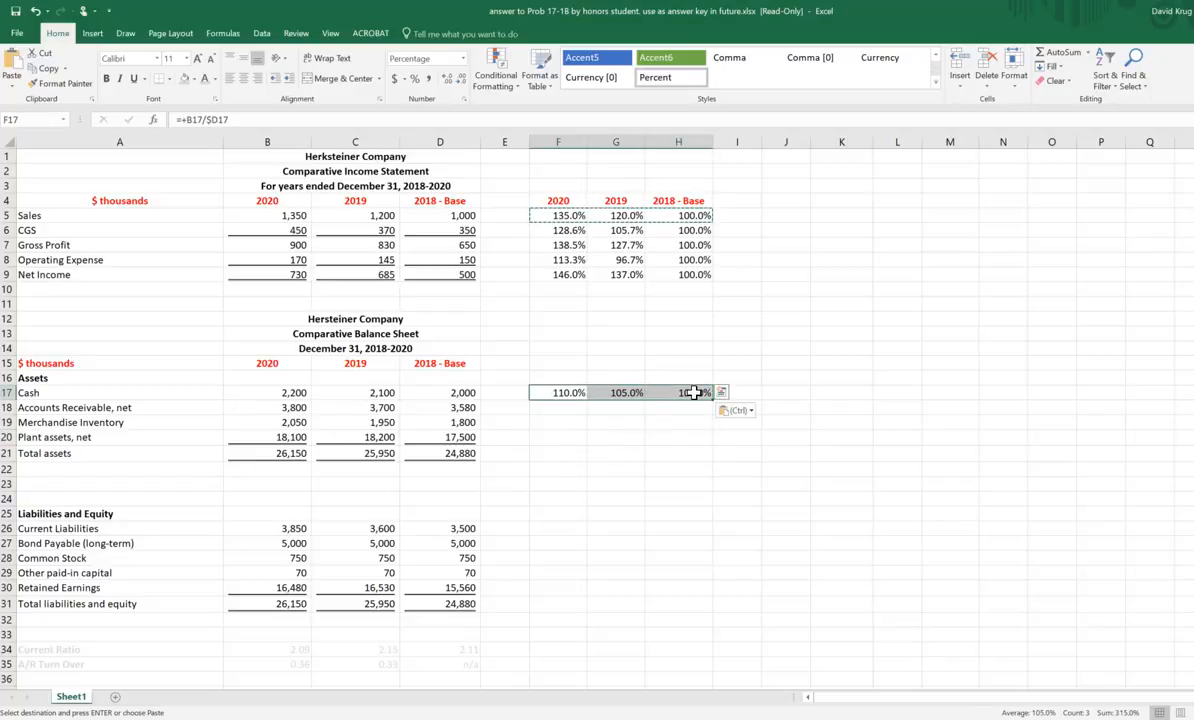
click(688, 394)
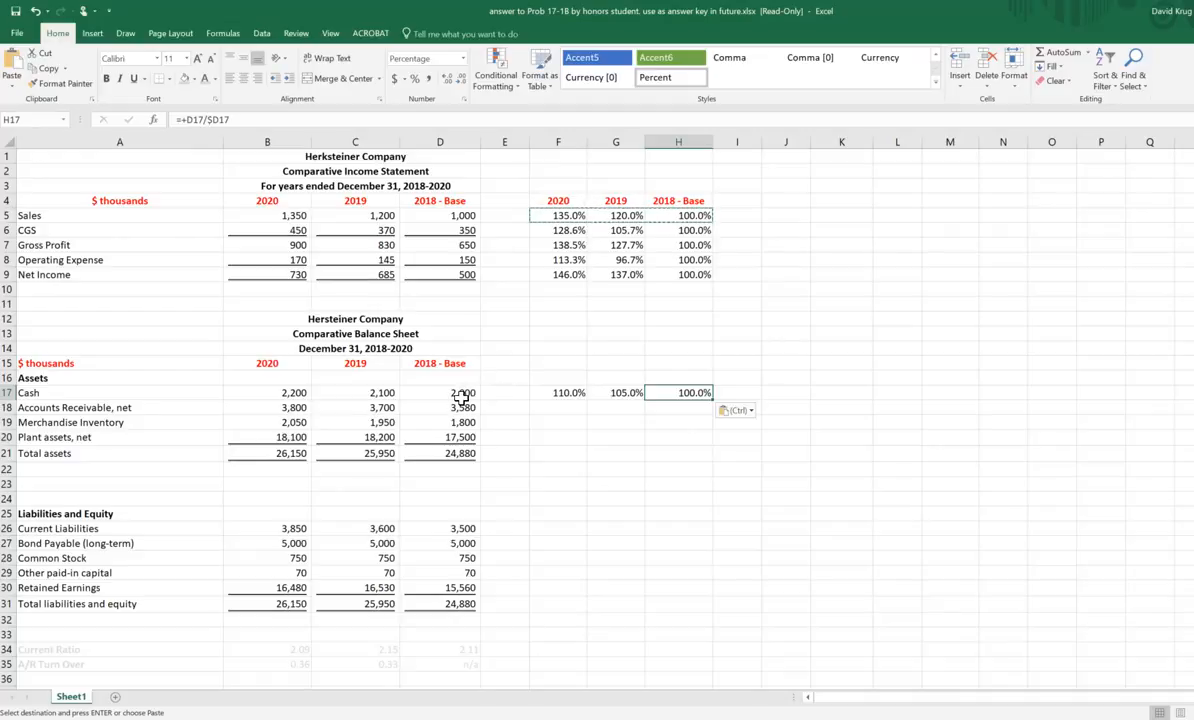
click(618, 392)
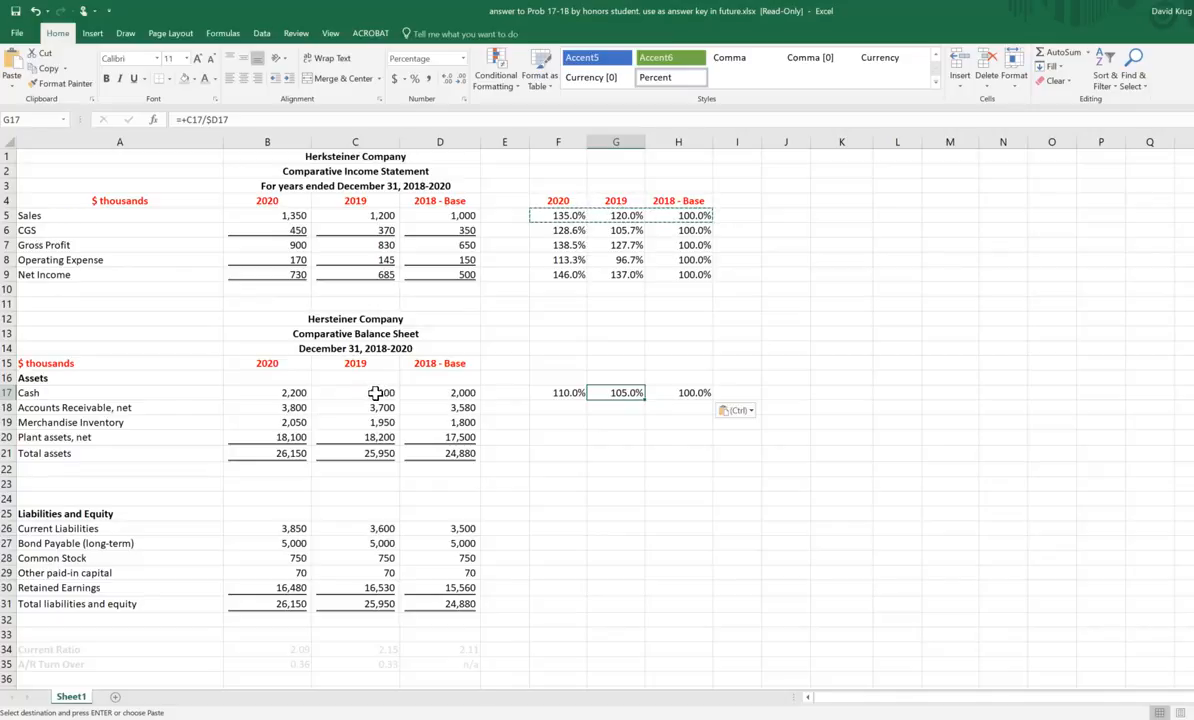
Step: Fill the Cash percentage formulas in F17:H17 down through the Total liabilities and equity row
click(851, 416)
click(568, 392)
drag(697, 396, 726, 610)
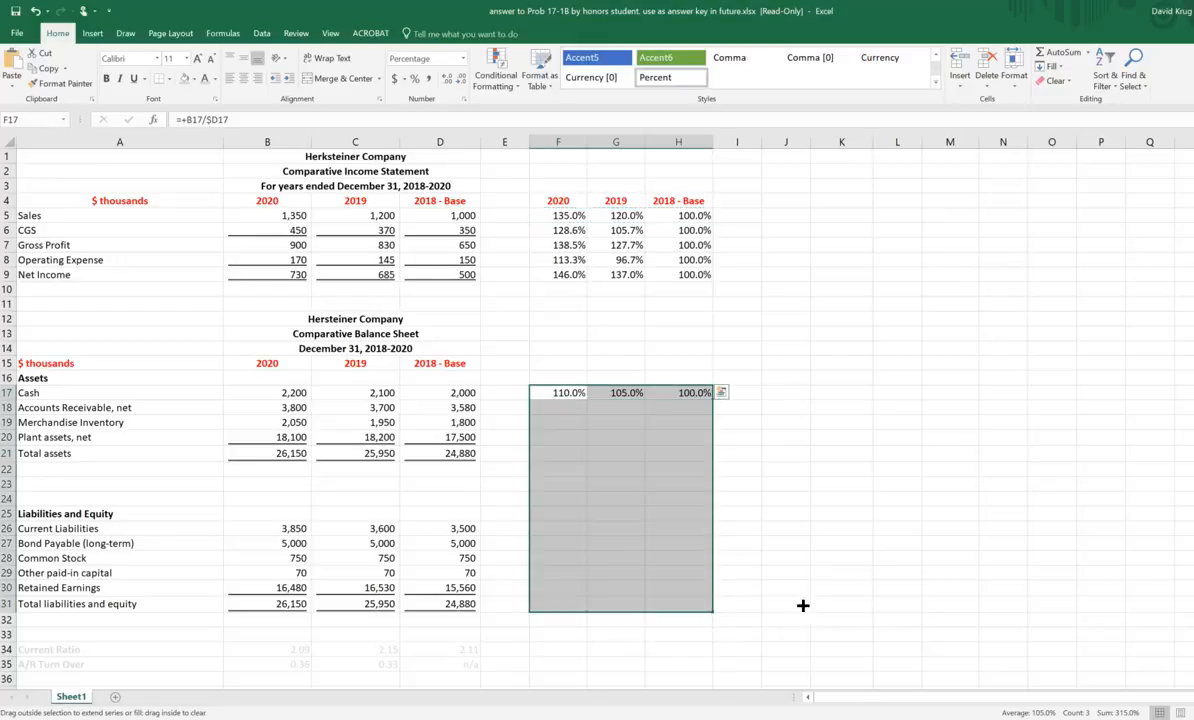
Step: Clear the filled formulas from rows 22 to 25, between Total assets and Current Liabilities
drag(500, 469, 722, 517)
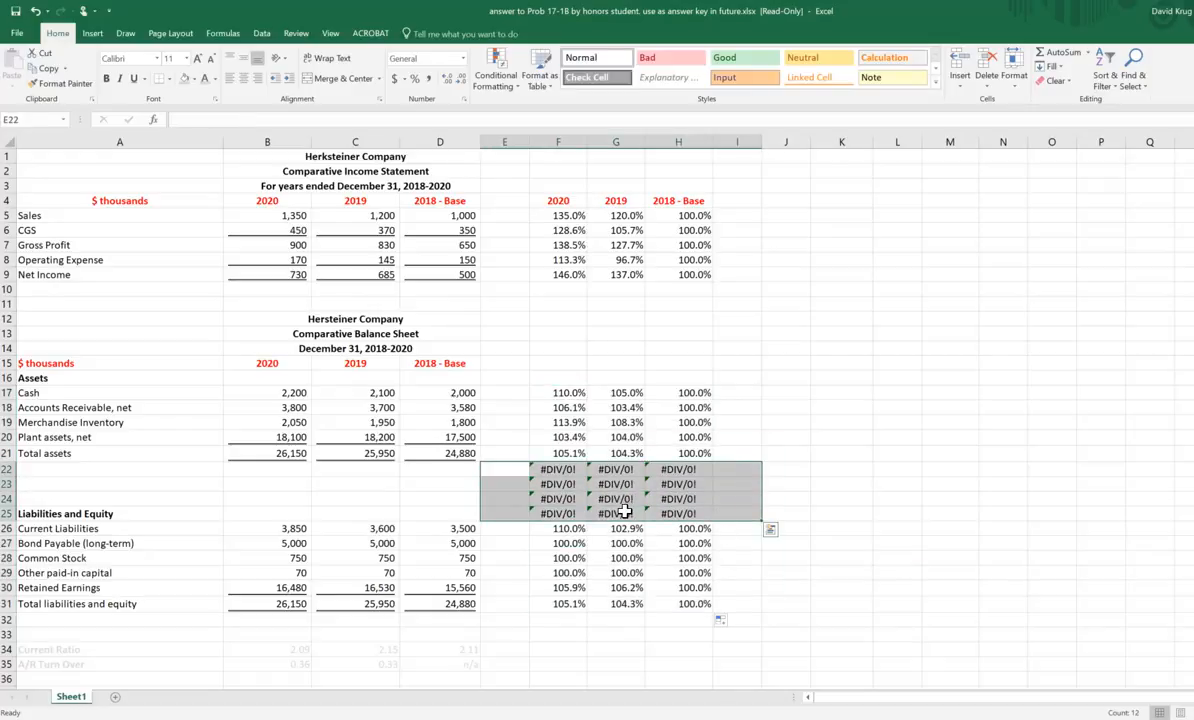
key(Delete)
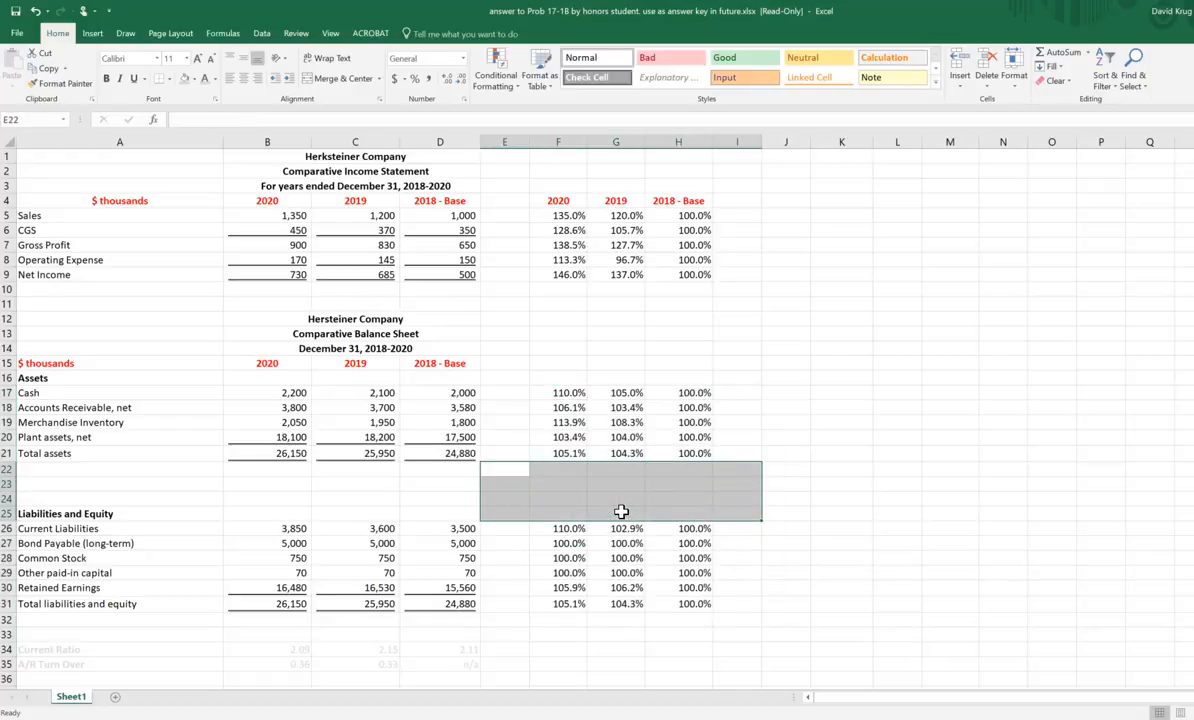
click(984, 494)
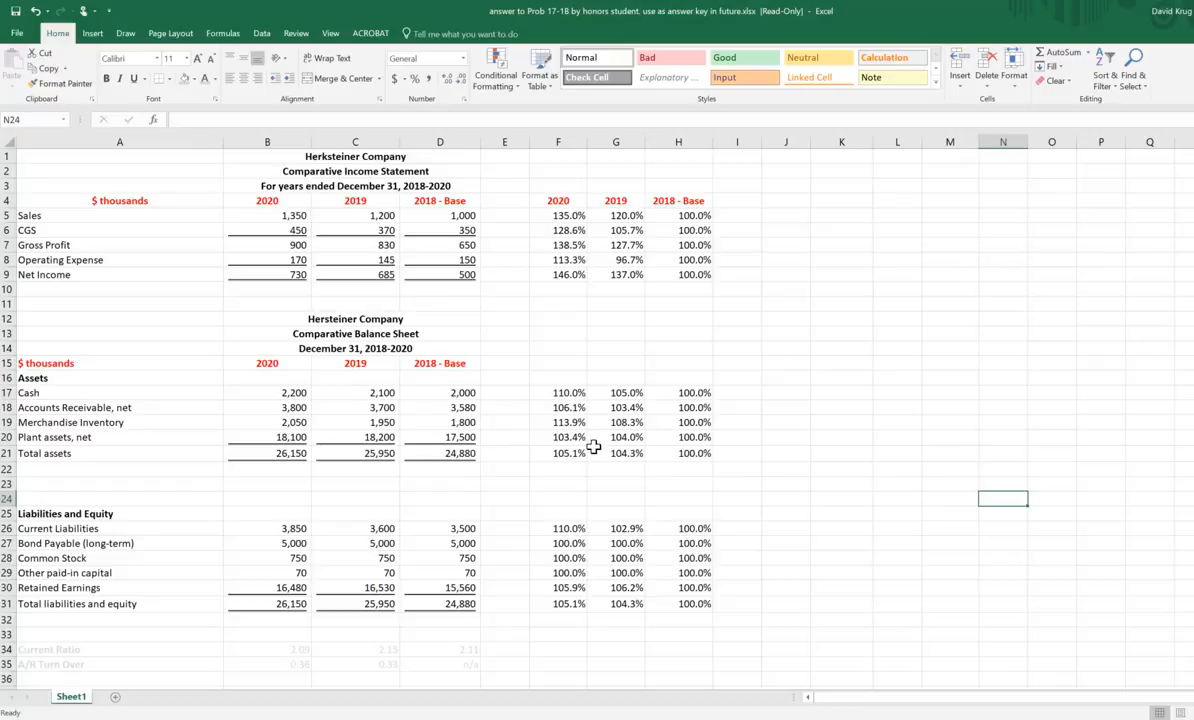
Step: Compare the mixed reference in the H5 formula with the 2018 base-year column D once more
click(690, 216)
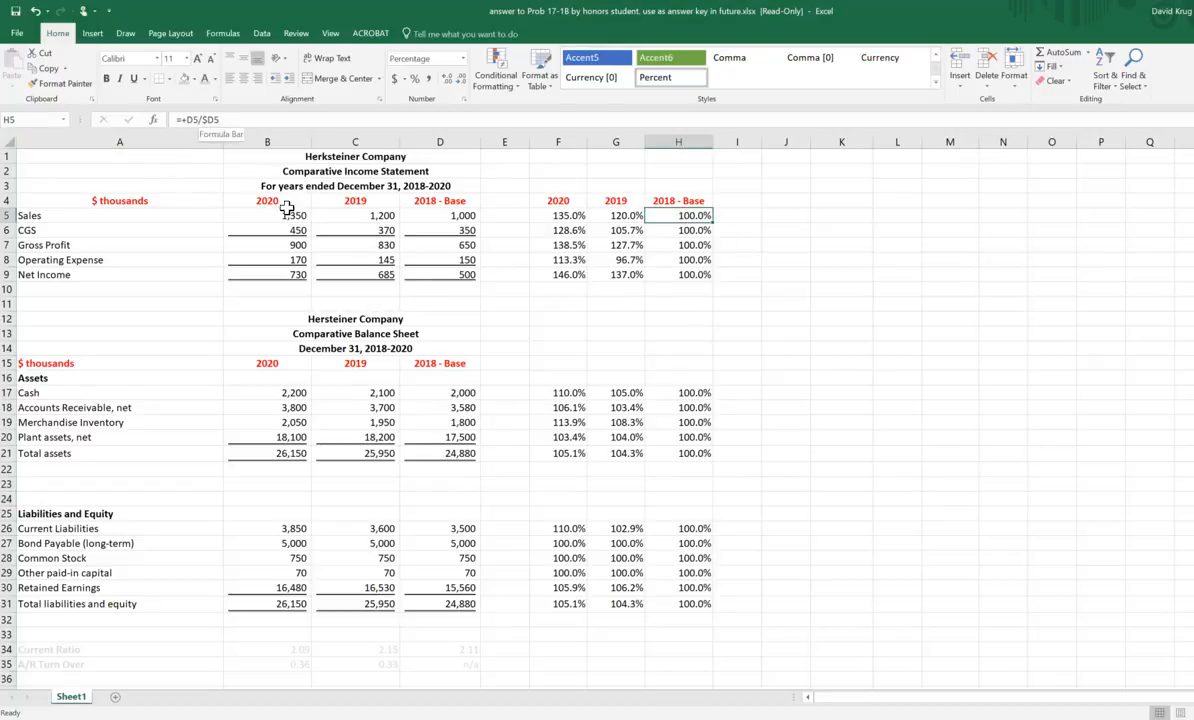
click(444, 142)
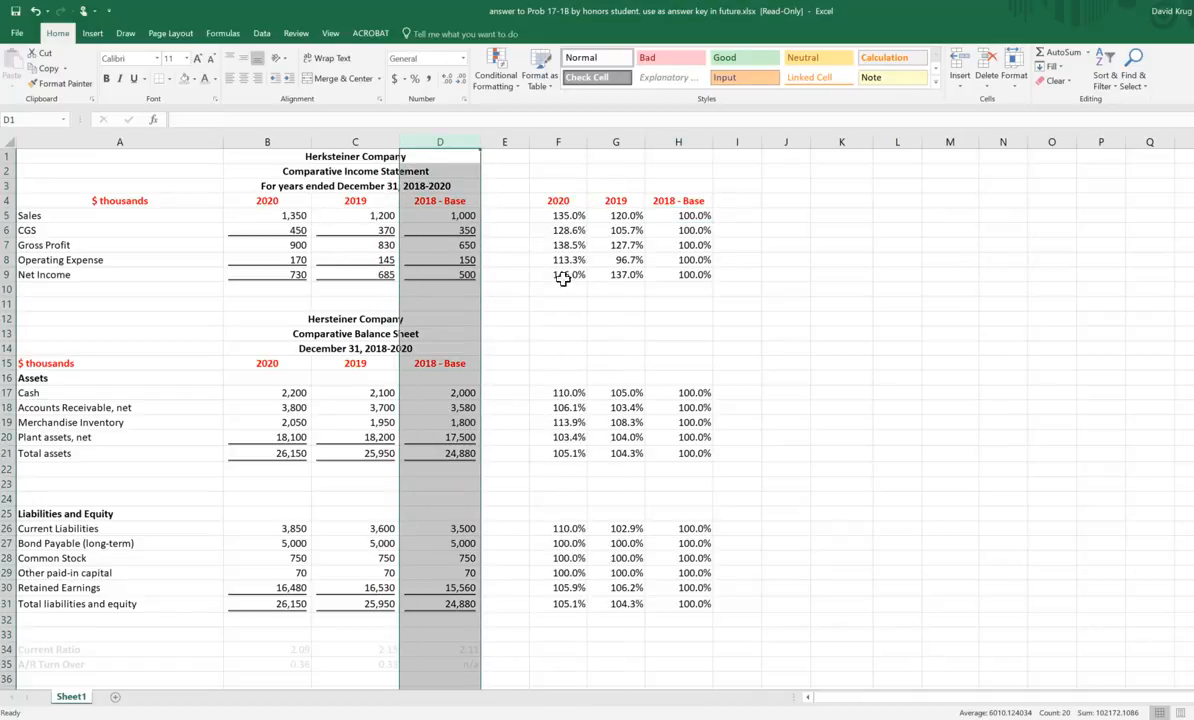
drag(795, 318, 845, 318)
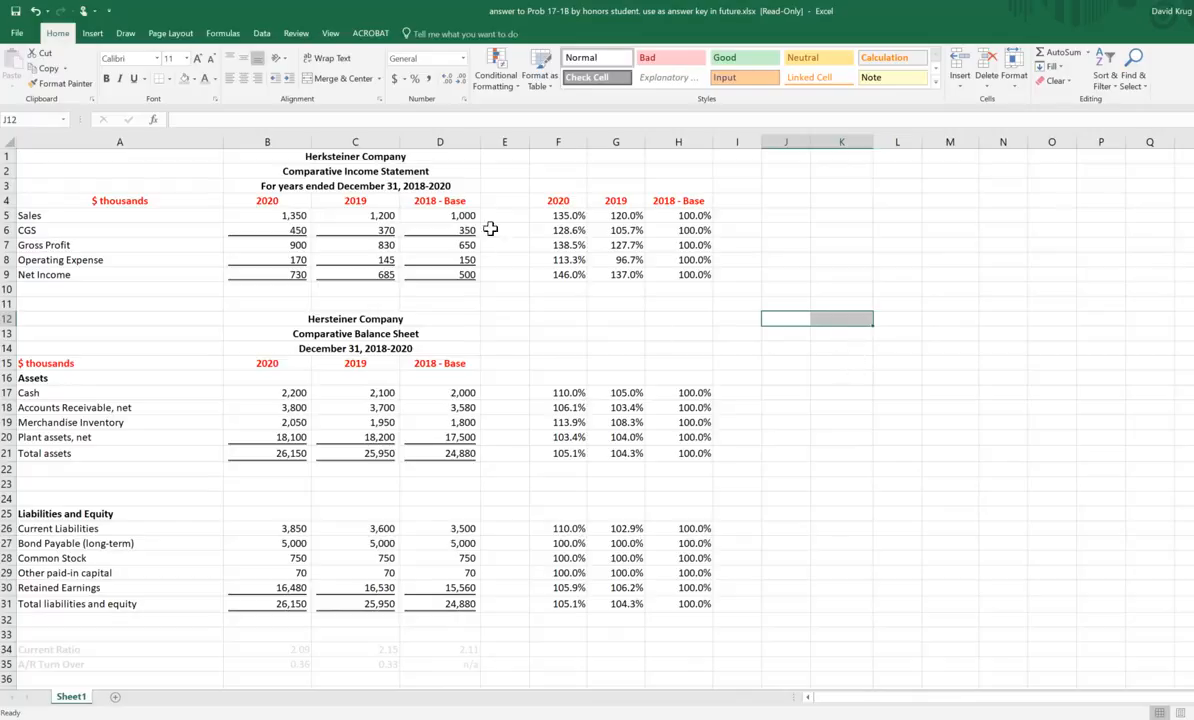
Step: Enter the heading HORIZONTAL ANALYSIS in F2 and add leading spaces to centre it over the percentage columns
click(566, 169)
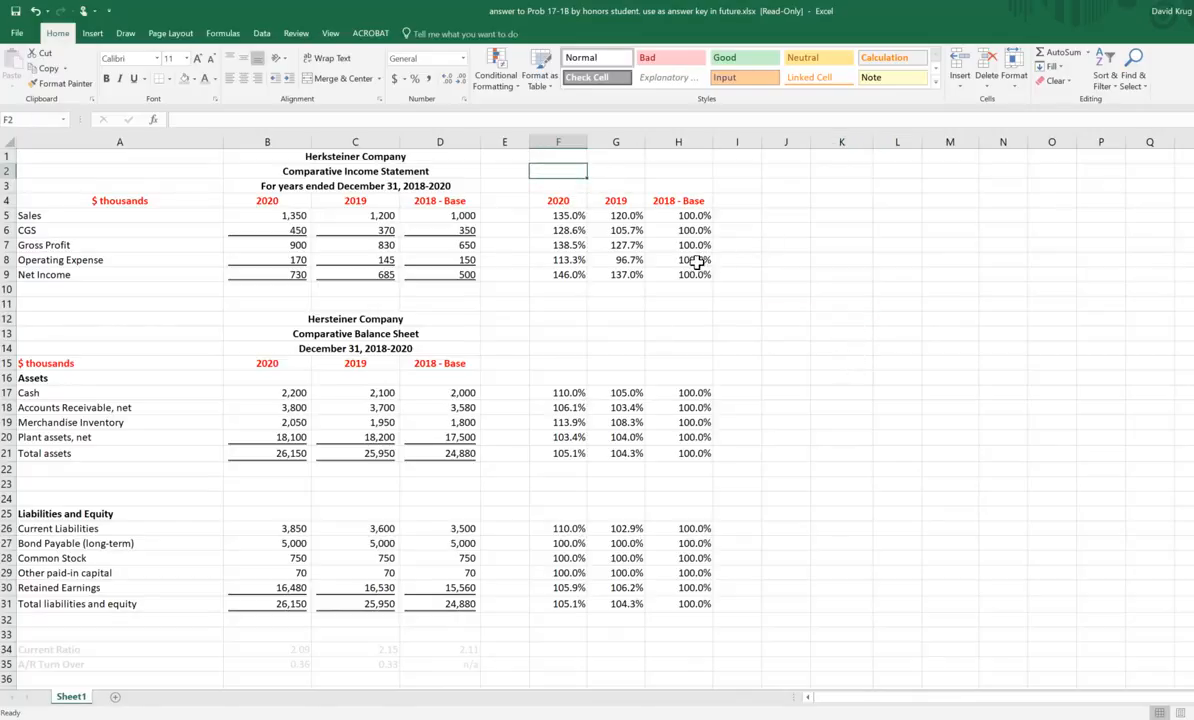
text(hor)
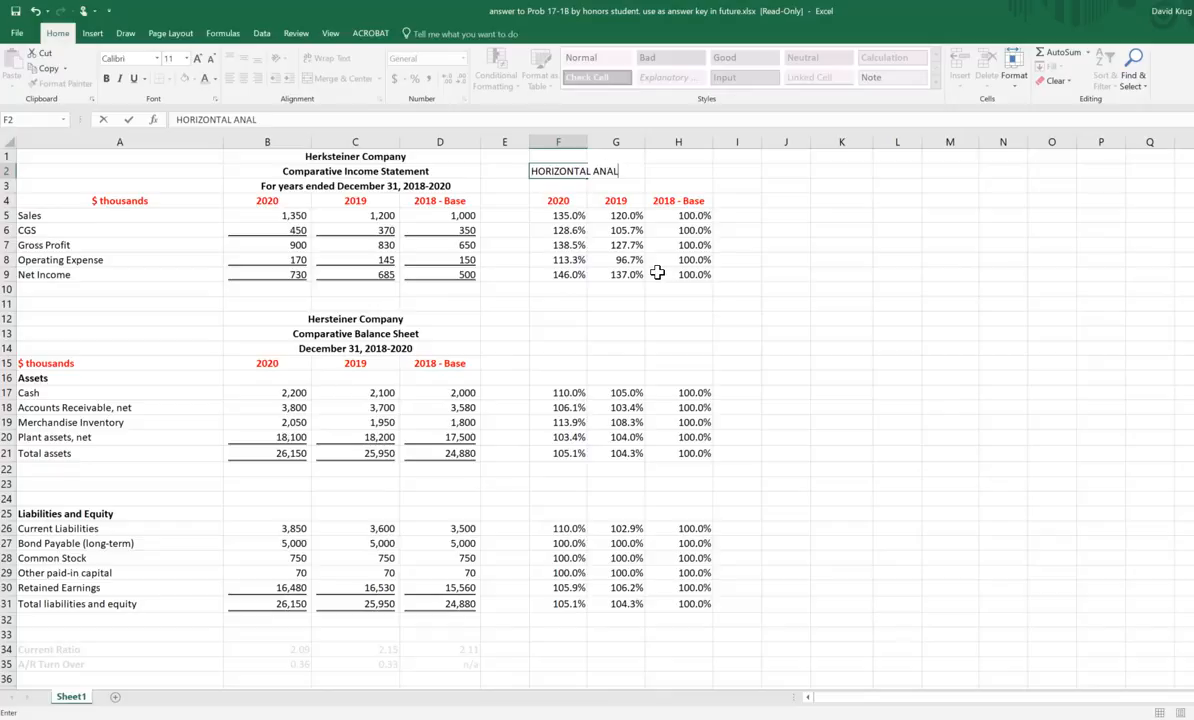
key(Return)
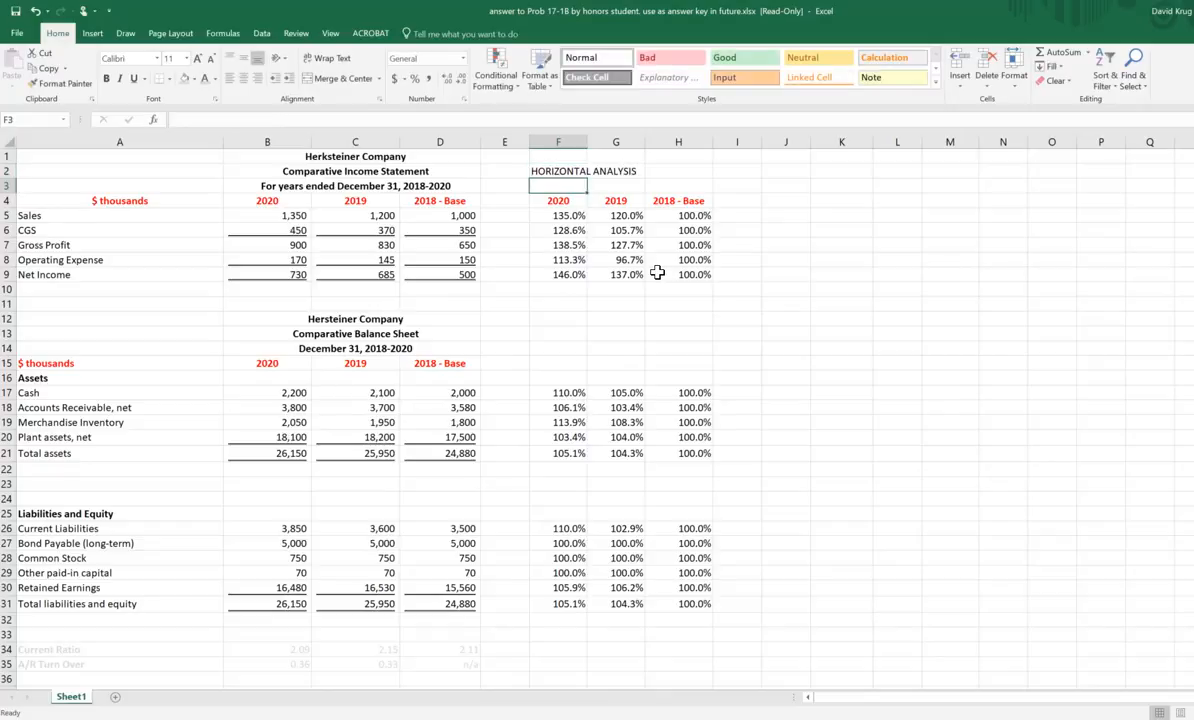
click(566, 173)
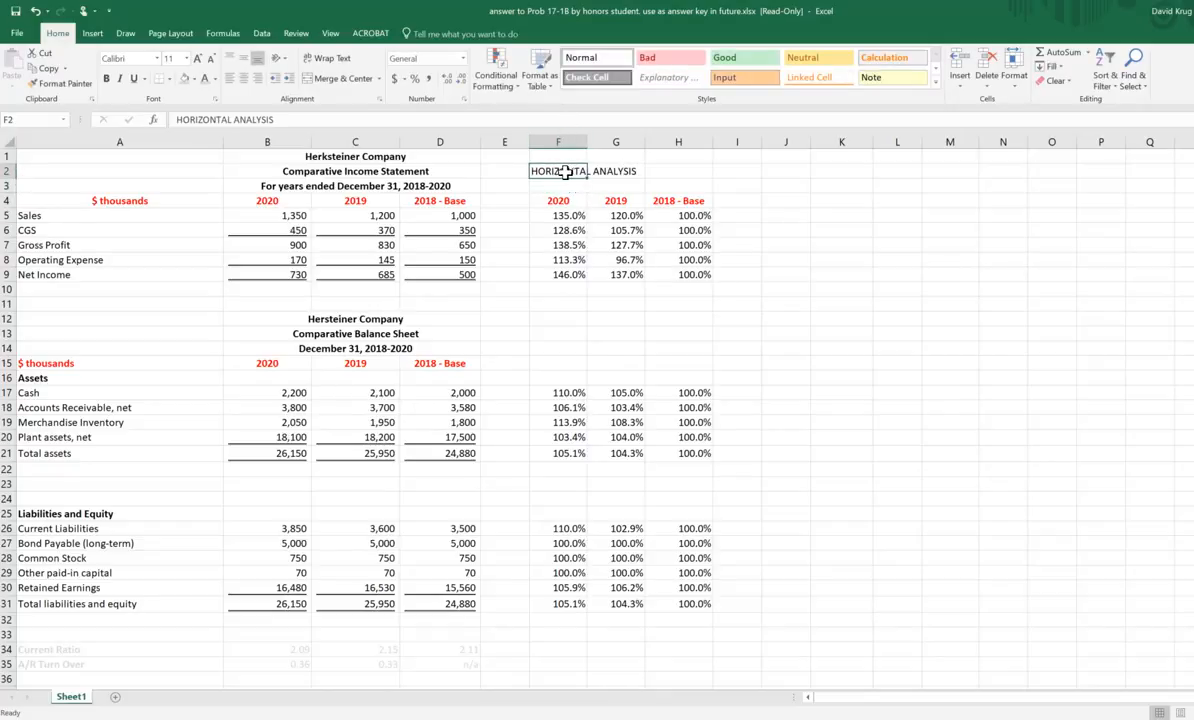
key(F2)
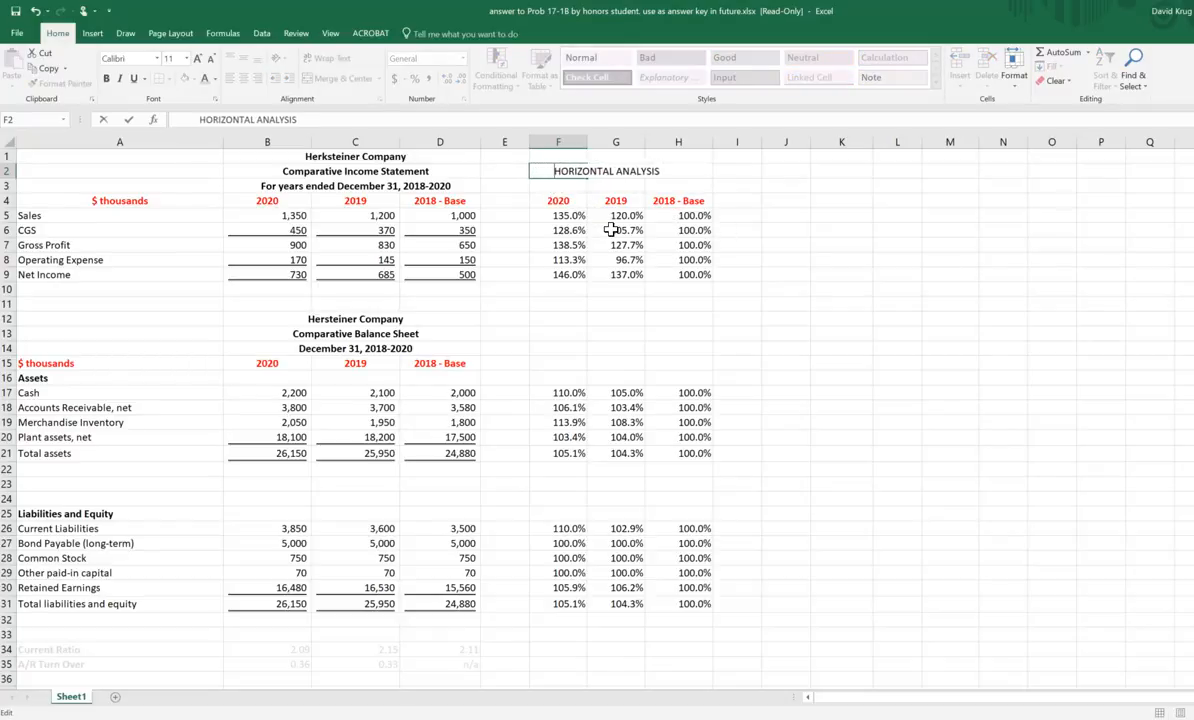
click(785, 185)
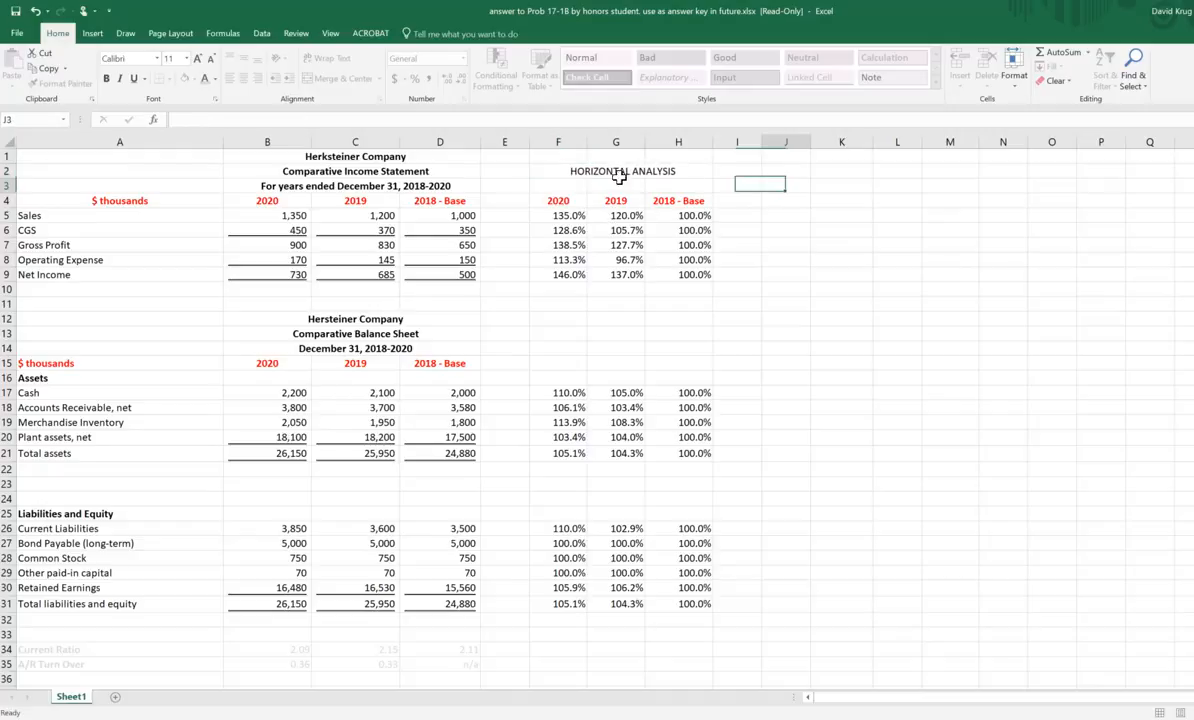
Step: Select the HORIZONTAL ANALYSIS heading in F2 and open its font colour choices
click(558, 171)
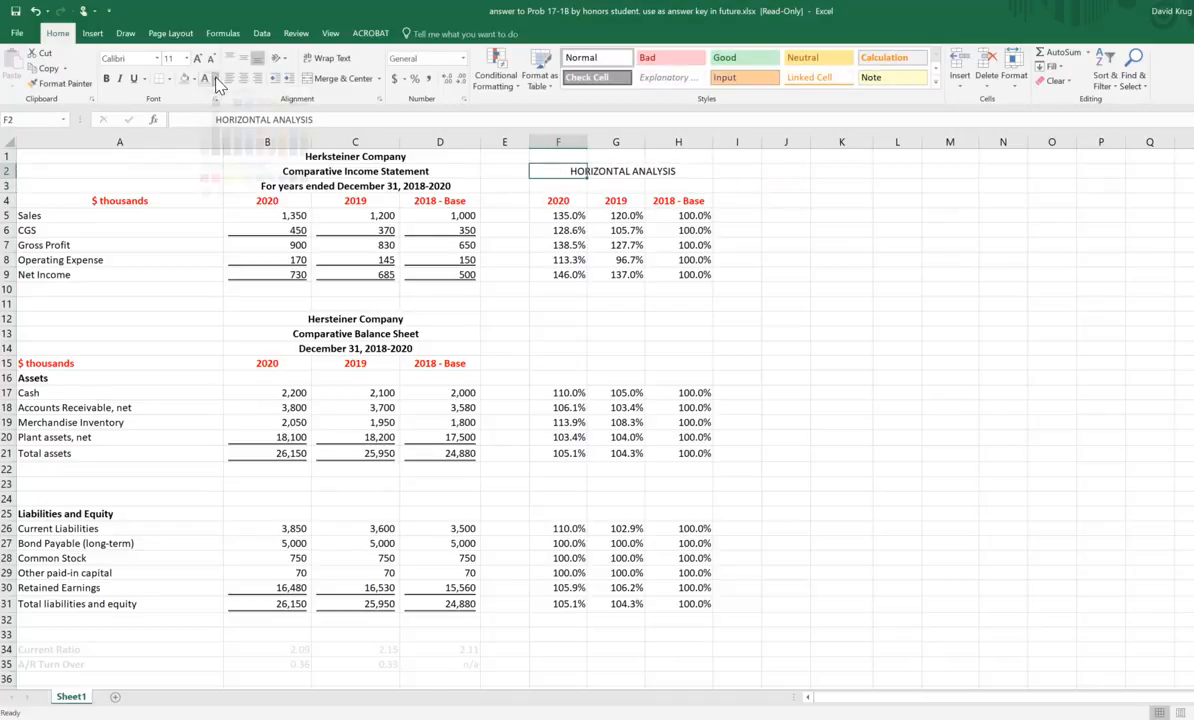